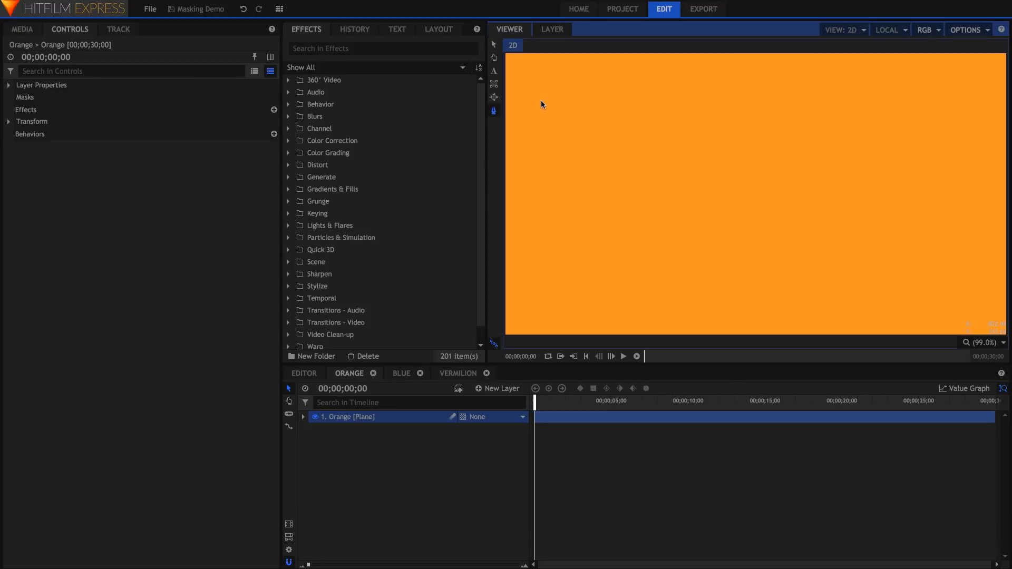
Draw a rectangular mask over the upper-left area of the Orange plane and delete it
left_click(494, 84)
left_click(495, 86)
left_click_drag(536, 89, 765, 246)
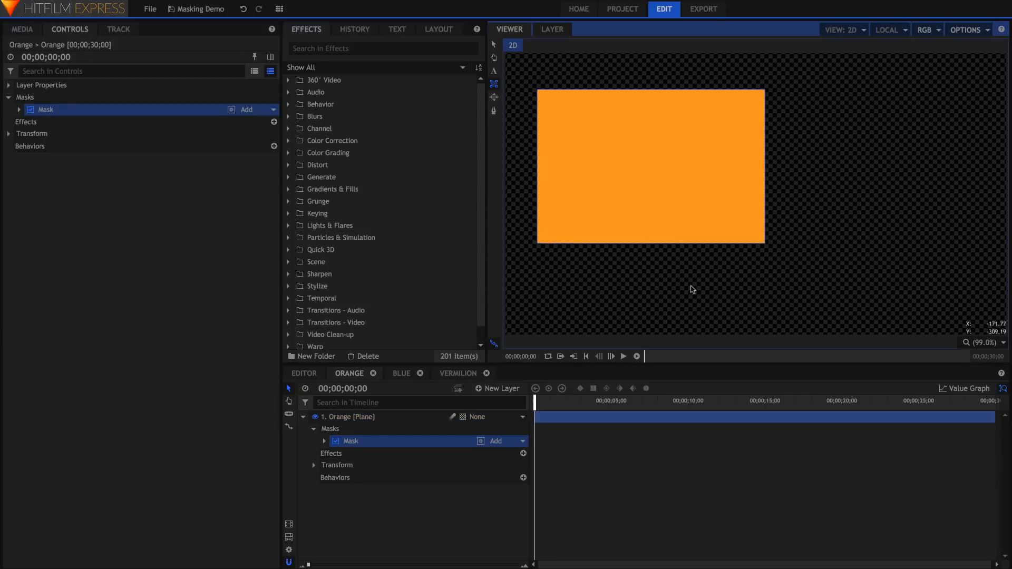
left_click(429, 442)
key("Delete")
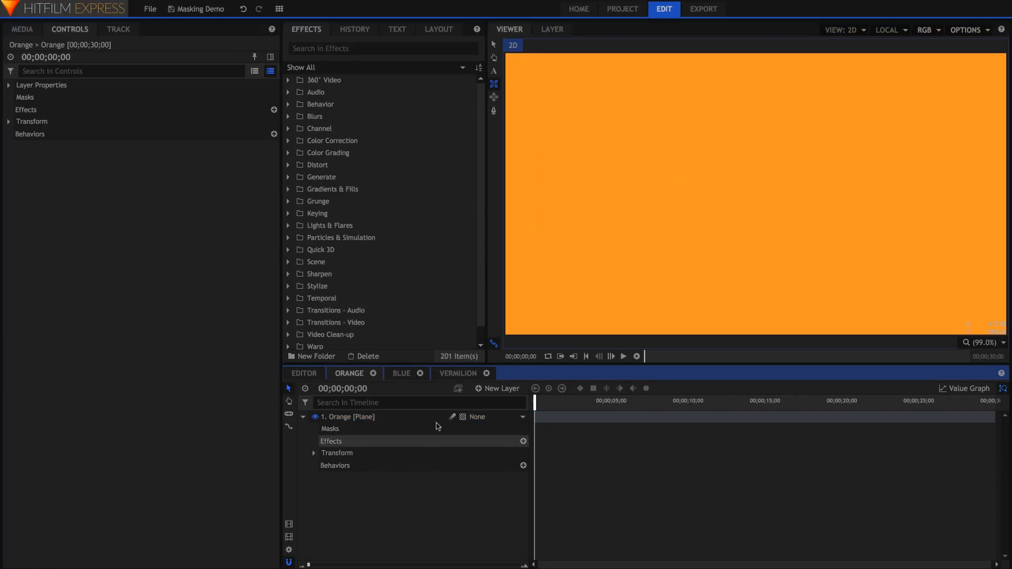
Draw a square mask and a circular mask side by side on the Orange plane, and delete both masks
left_click(634, 140)
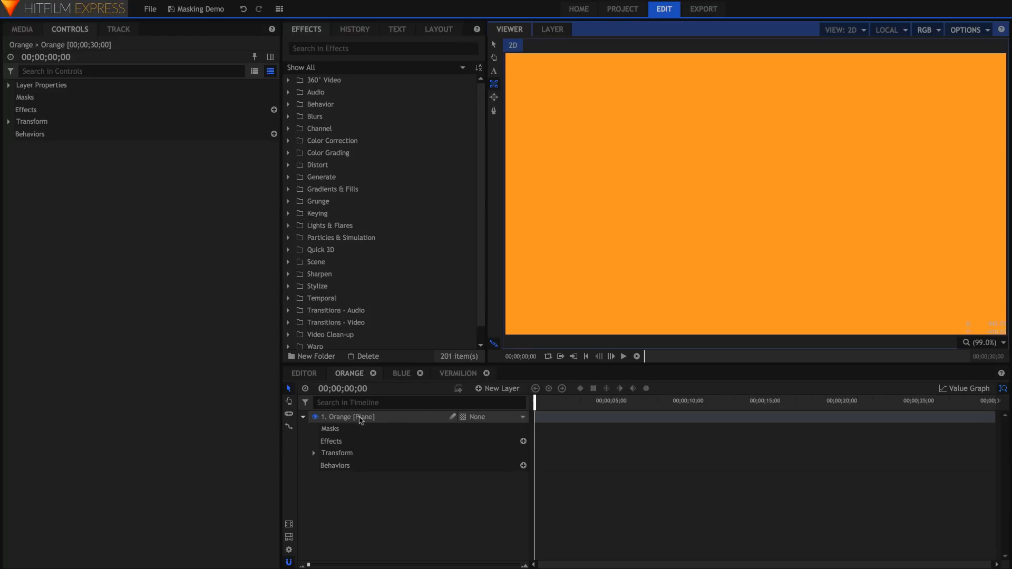
left_click(361, 420)
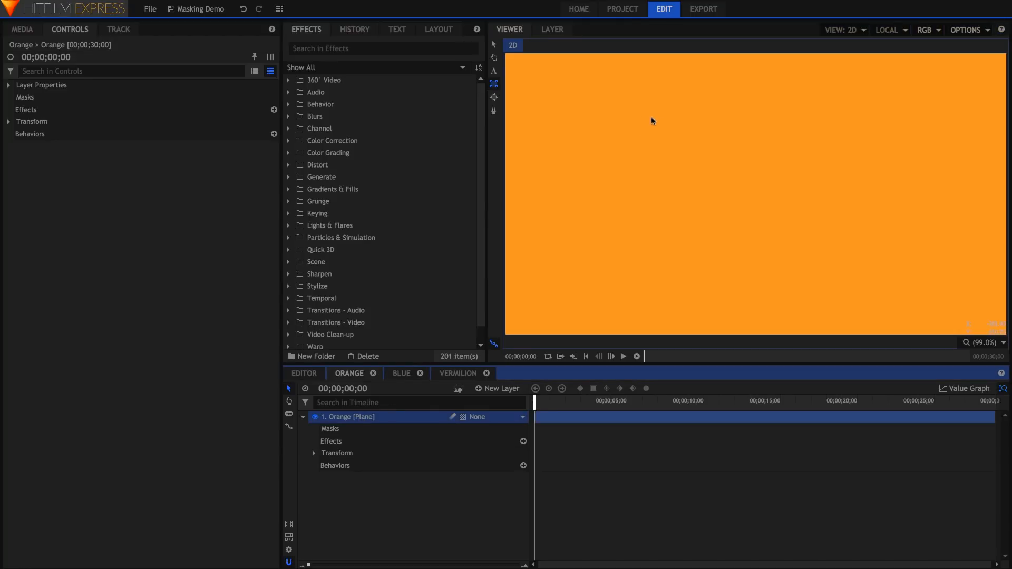
left_click_drag(564, 112, 800, 265)
left_click(493, 97)
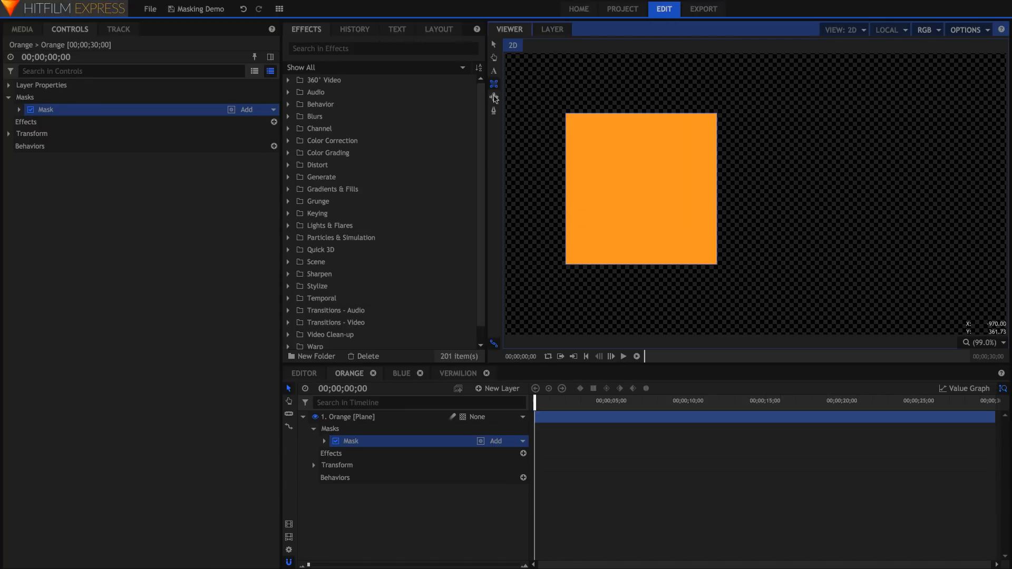
left_click_drag(743, 115, 905, 278)
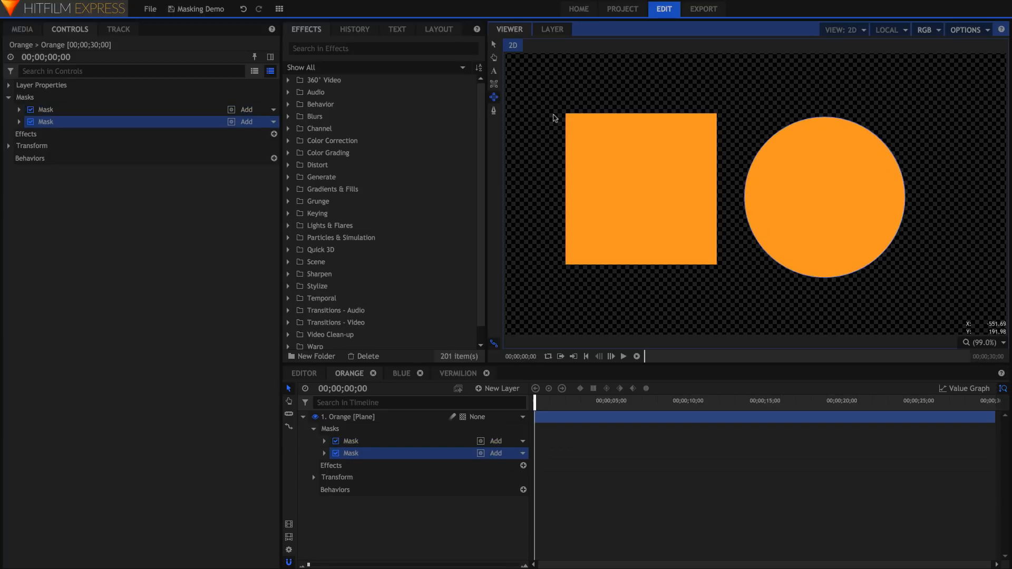
left_click(348, 440, "shift")
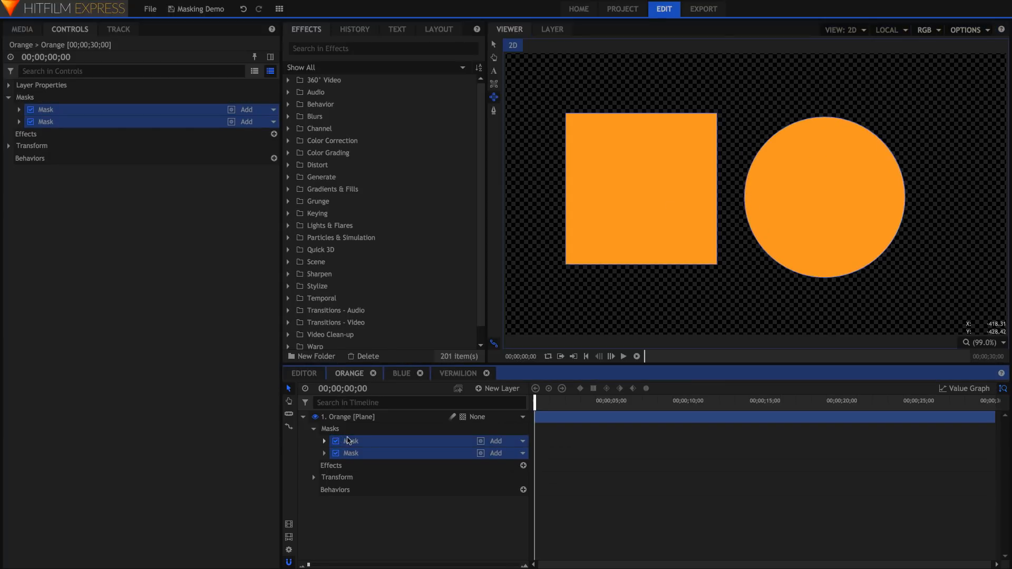
key("Delete")
Start an arrow-shaped mask on the Orange plane with the Pen tool, running from the right-hand tip over the upper head and around a curved tail
left_click(494, 111)
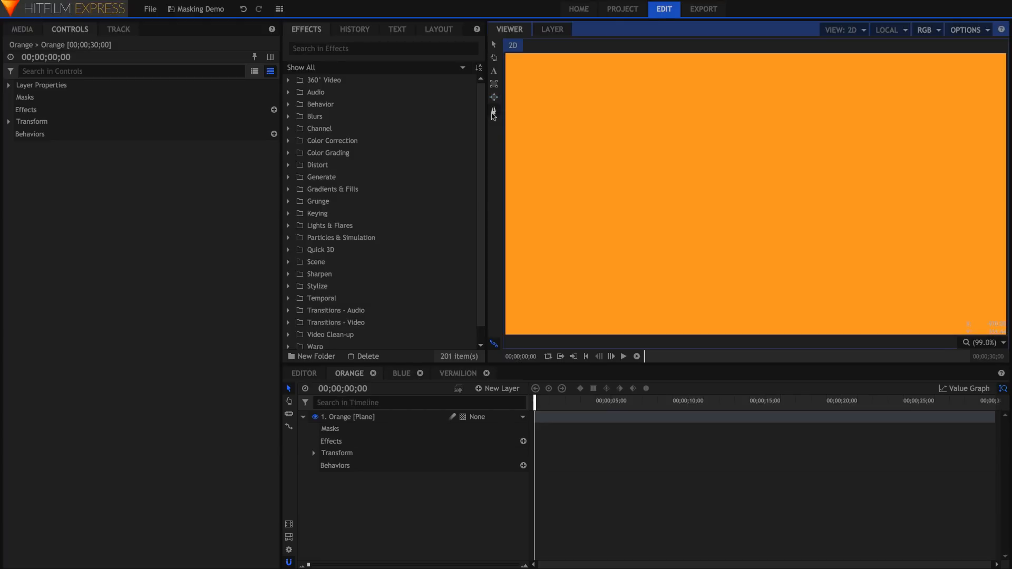
left_click(348, 417)
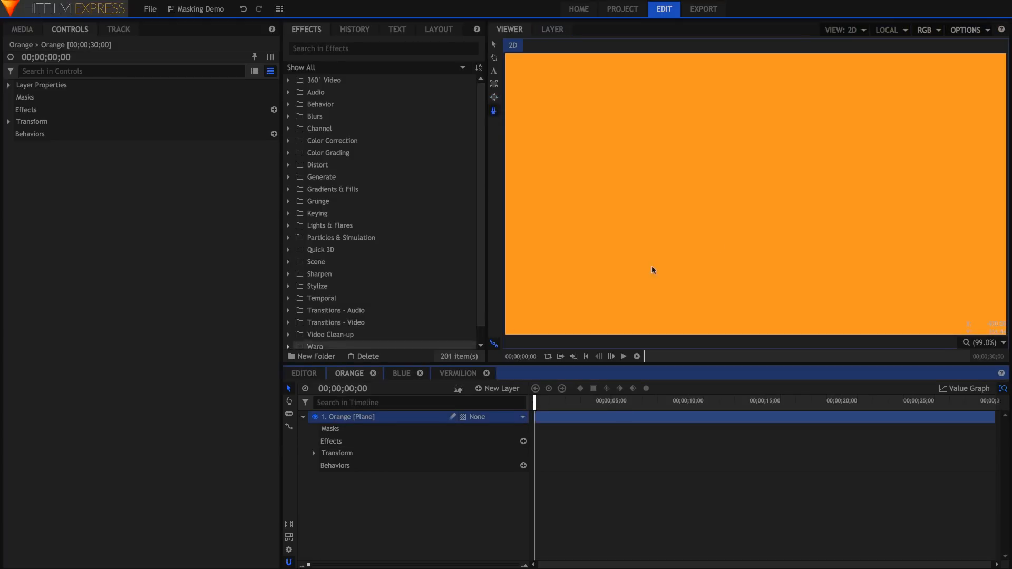
left_click(889, 178)
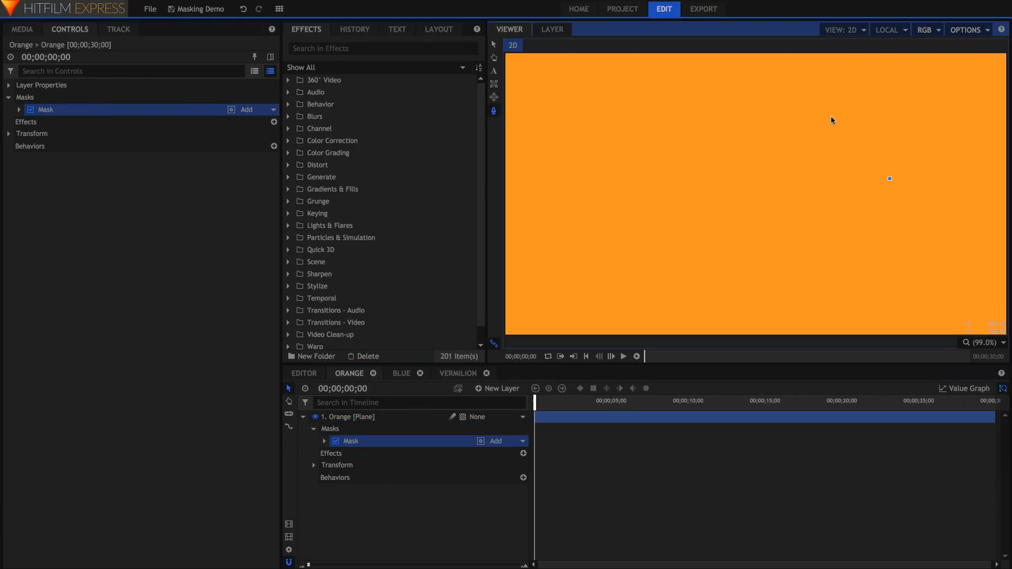
left_click(827, 160)
left_click(705, 156)
left_click_drag(652, 188, 654, 226)
left_click_drag(704, 195, 719, 189)
left_click(823, 183)
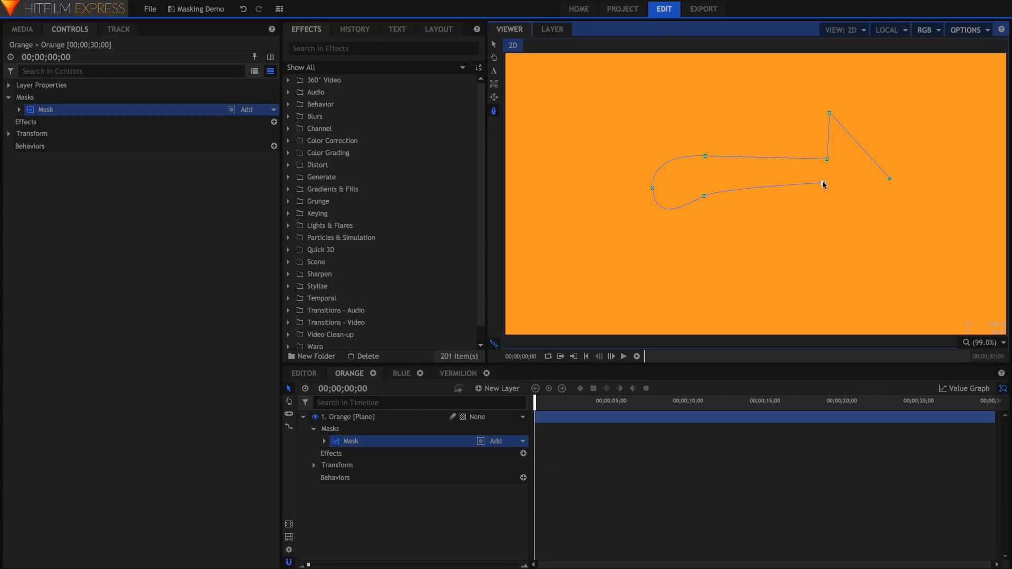
Complete the arrow mask with the lower arrowhead corner and an extra point on the tail's upper curve, closing the path at the tip
left_click(824, 221)
mouse_move(825, 224)
left_mouse_down()
mouse_move(816, 225)
mouse_move(824, 226)
left_mouse_up()
left_click(669, 163)
left_click(889, 178)
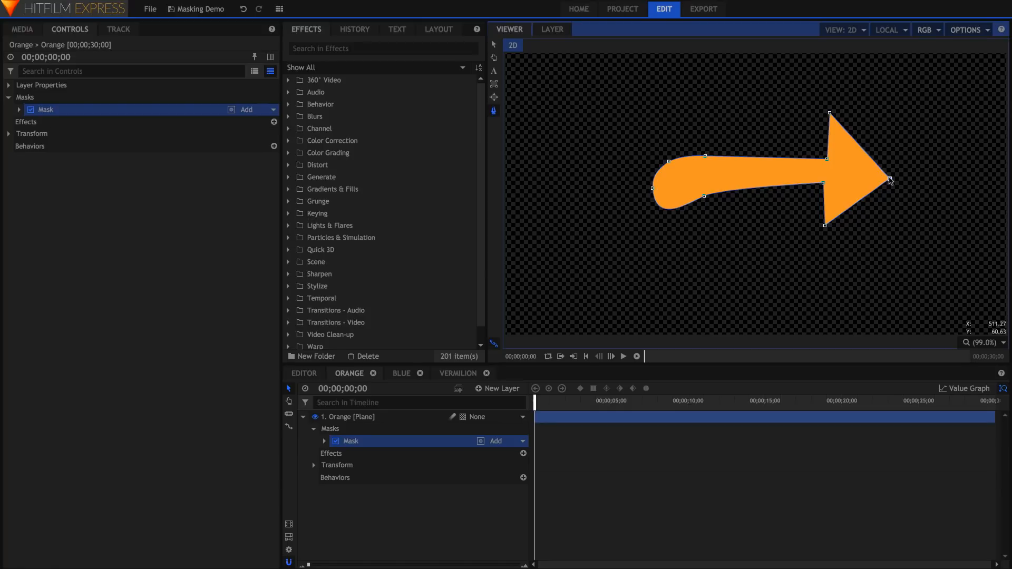
left_click(889, 179)
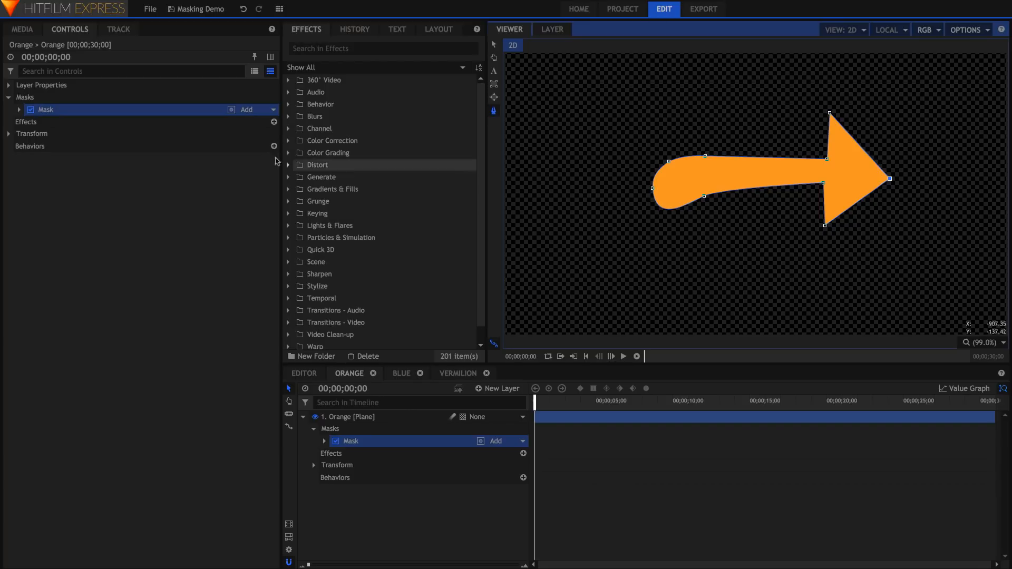
Invert the arrow mask, toggle its Inverted property off and on, and switch the inversion back off
left_click(480, 442)
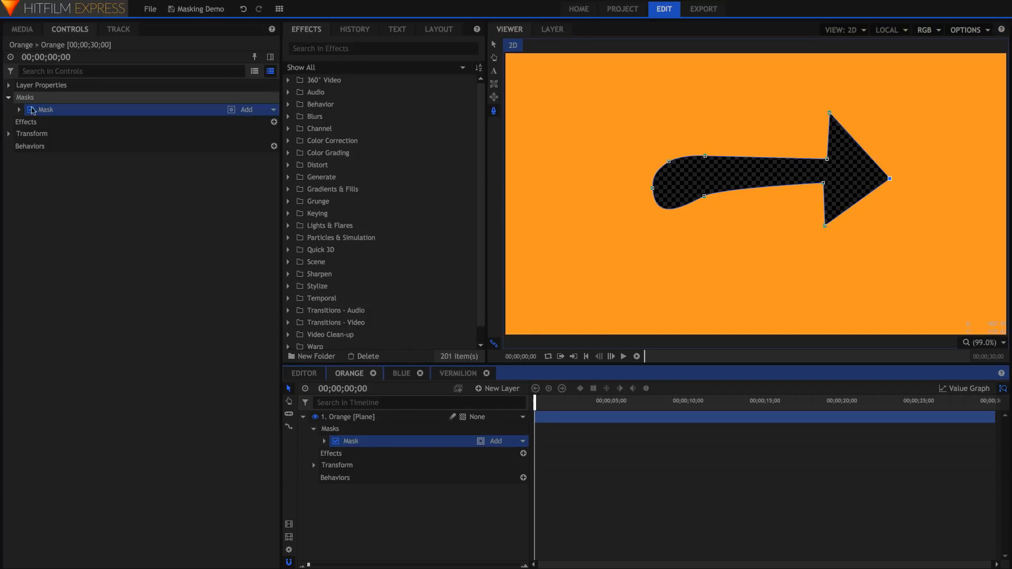
left_click(19, 110)
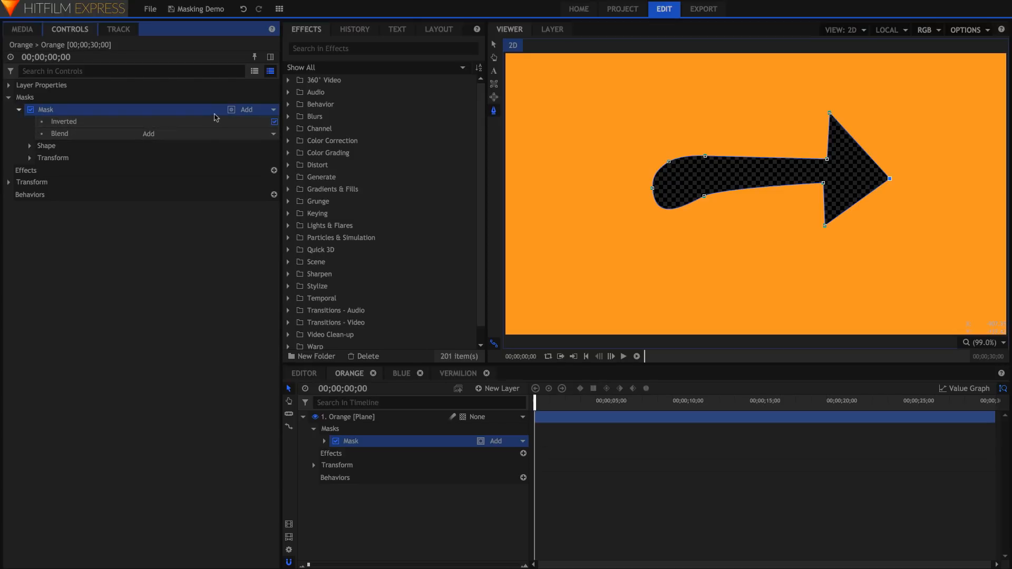
left_click(275, 122)
left_click(275, 123)
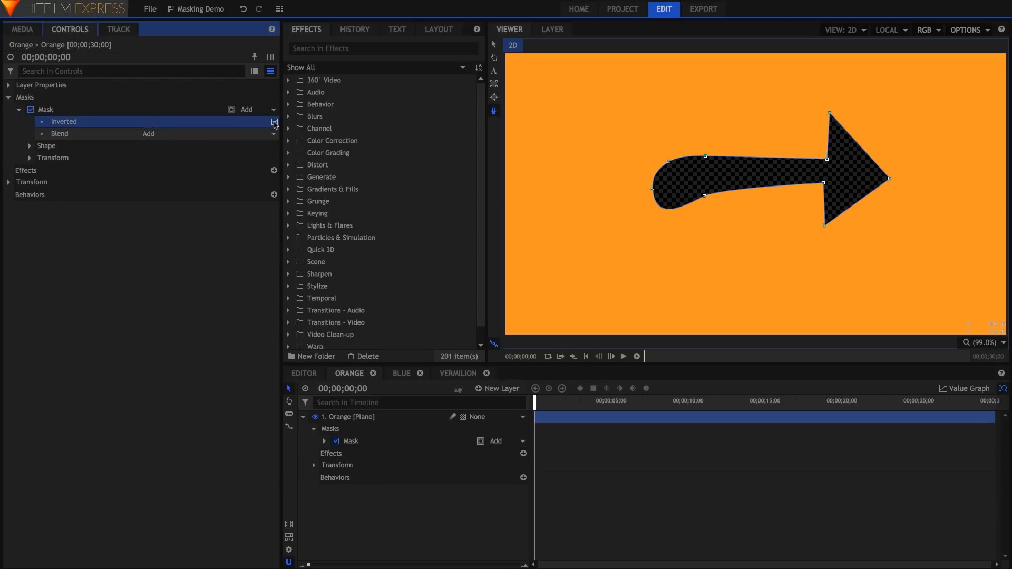
left_click(19, 110)
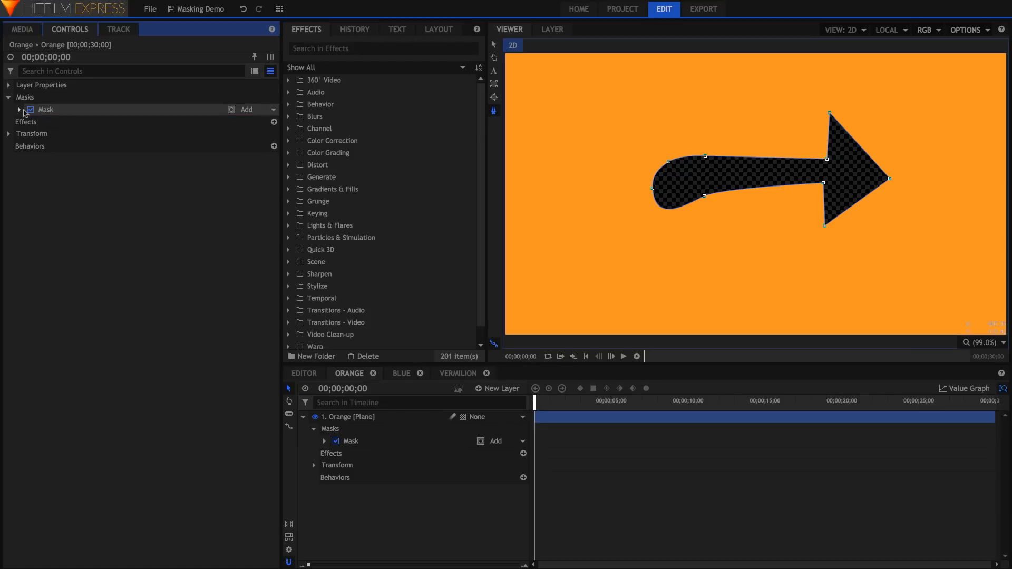
left_click(481, 442)
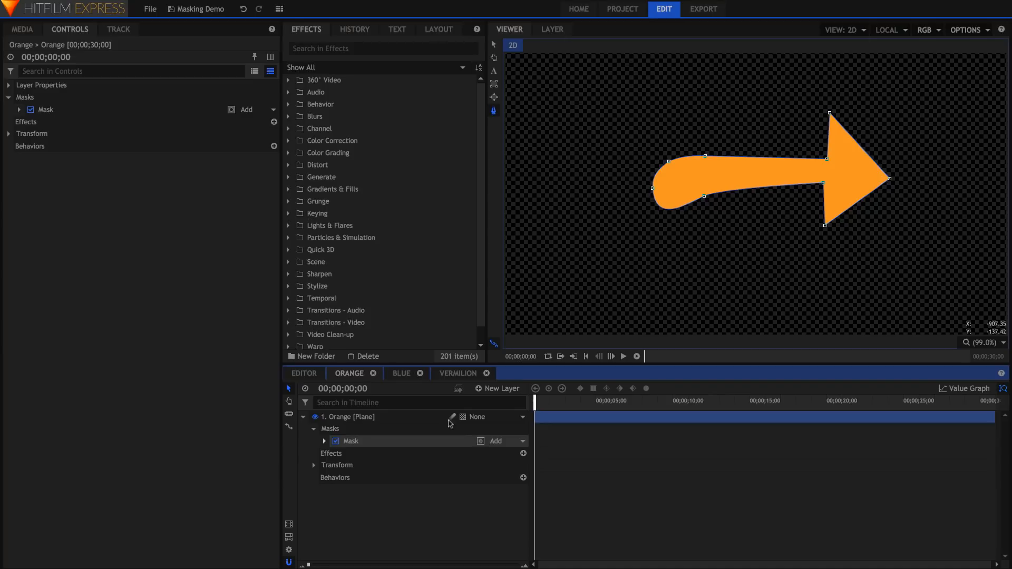
Open the arrow mask's Shape properties, try out Expansion, and undo the change
left_click(19, 110)
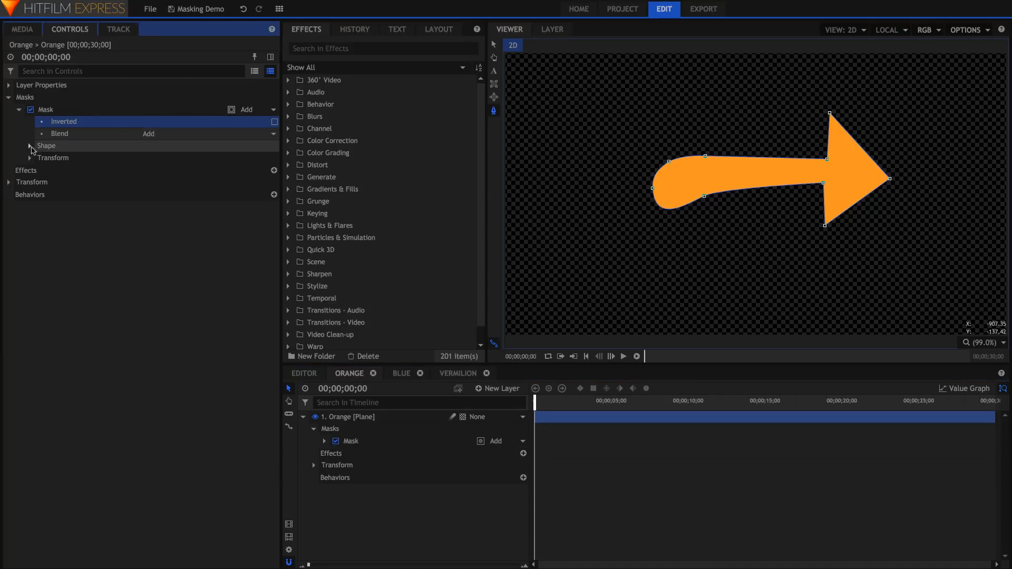
left_click(29, 146)
mouse_move(184, 158)
left_mouse_down()
mouse_move(175, 158)
mouse_move(184, 158)
left_mouse_up()
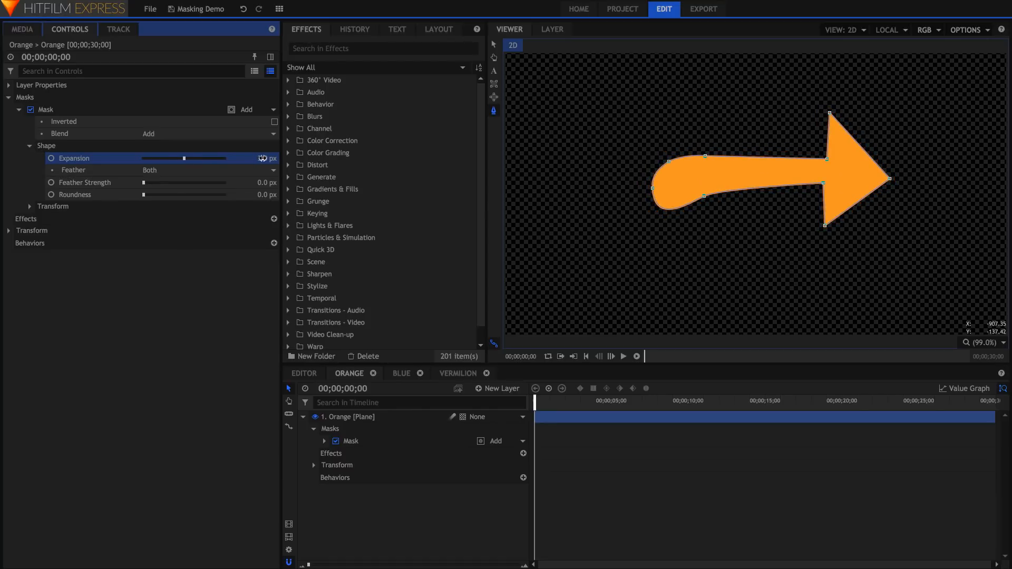
key("ctrl+z")
Keep the arrow mask's Feather mode at Both and set Feather Strength to 80 px
left_click(158, 170)
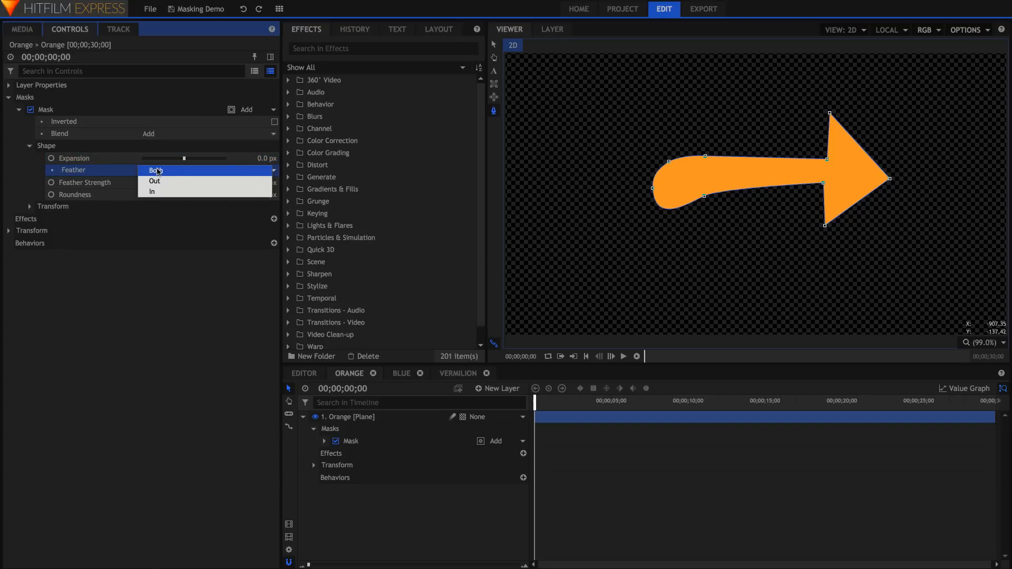
left_click(168, 171)
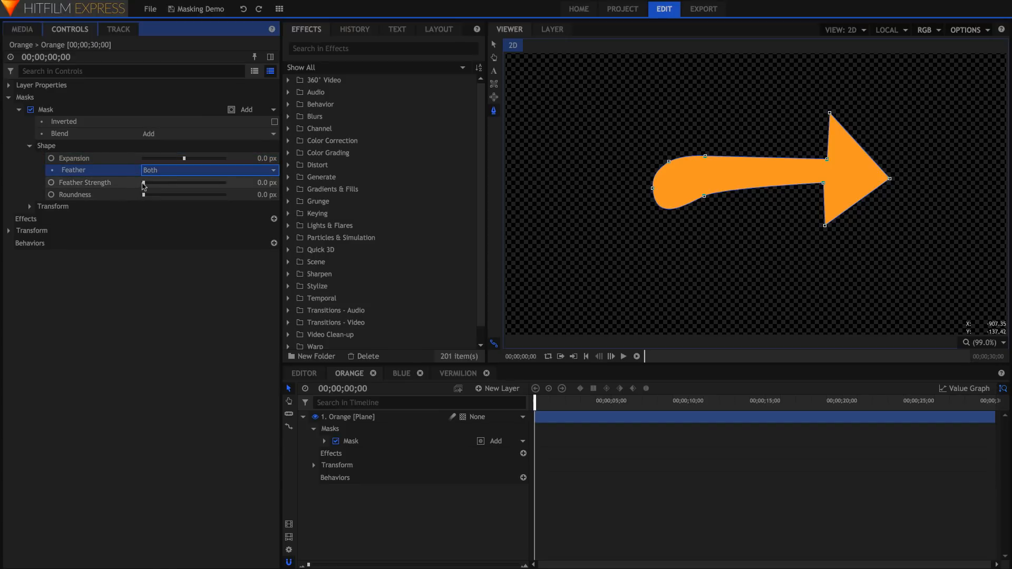
left_click_drag(143, 183, 149, 185)
Try the Out and In feather modes on the arrow mask and return Feather to Both
left_click(160, 170)
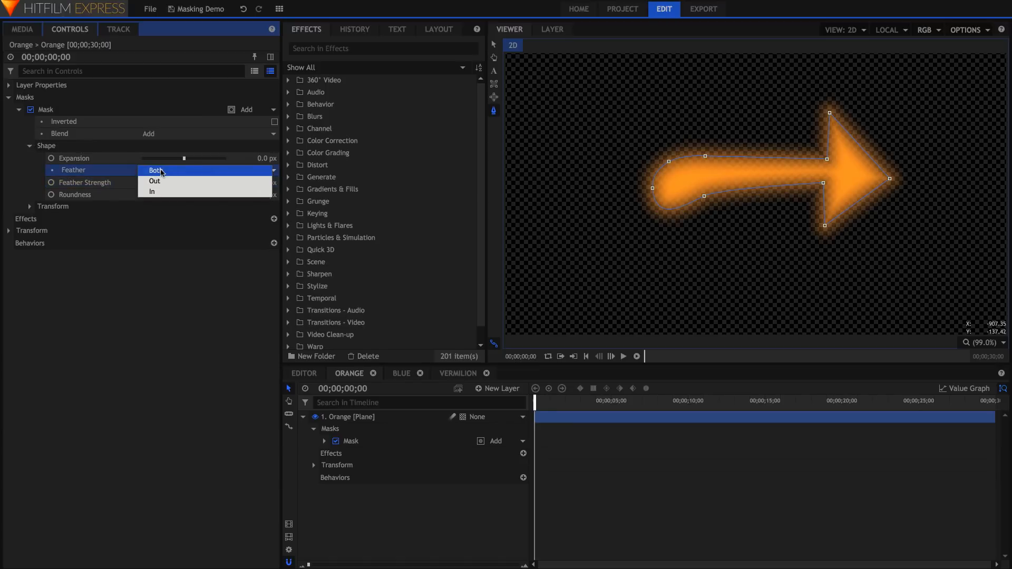
left_click(158, 181)
left_click(164, 172)
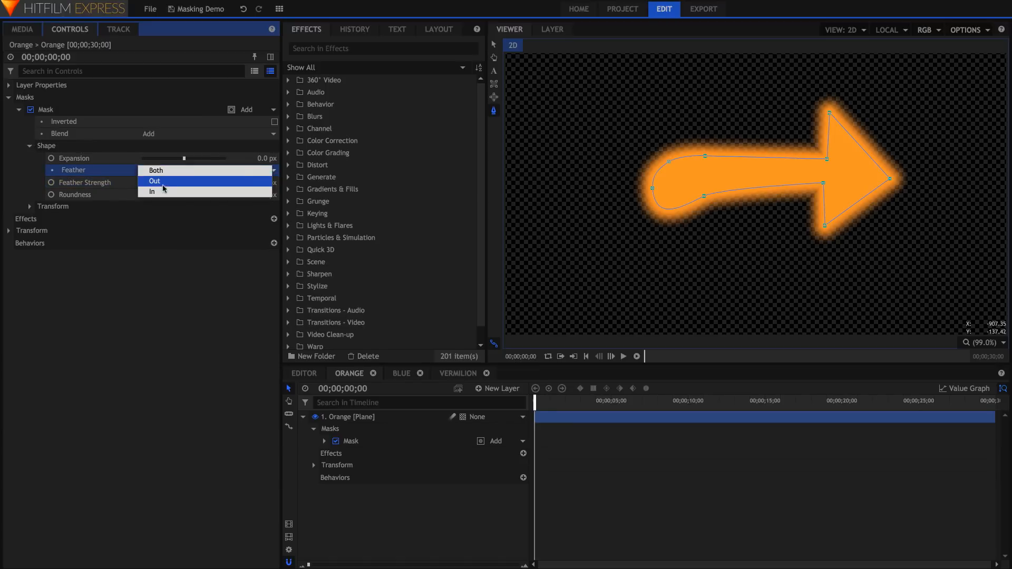
left_click(162, 191)
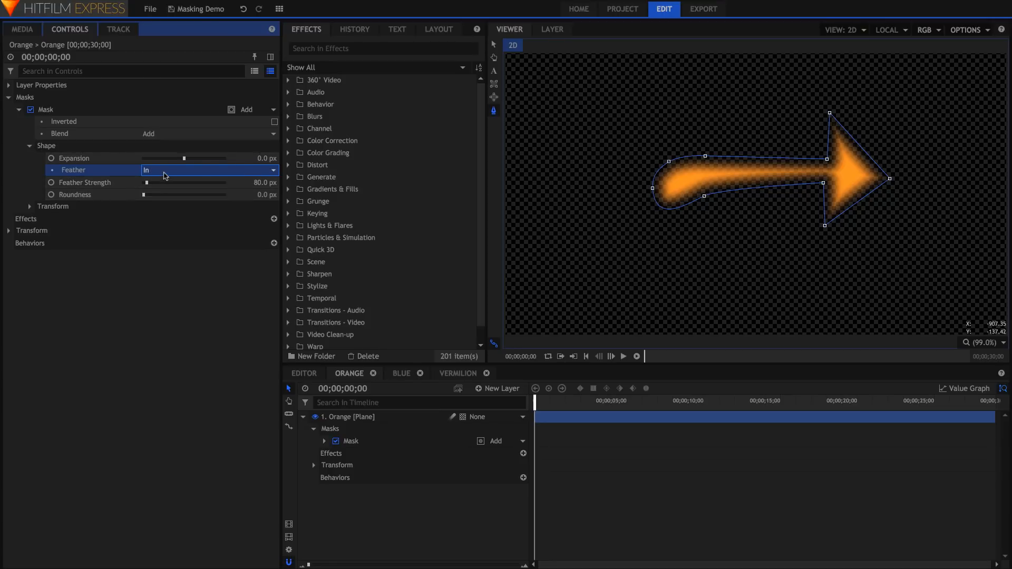
left_click(164, 170)
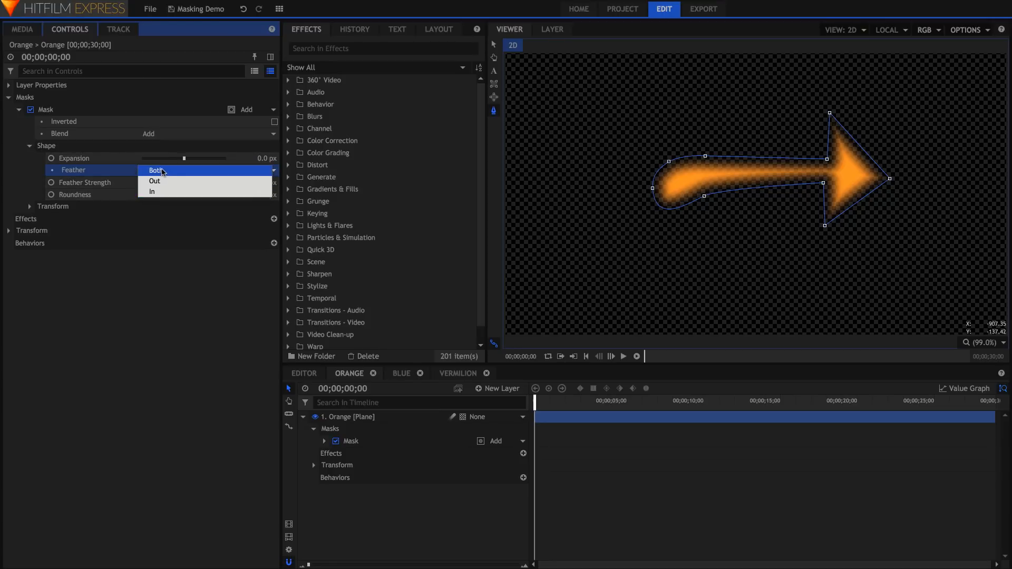
left_click(163, 172)
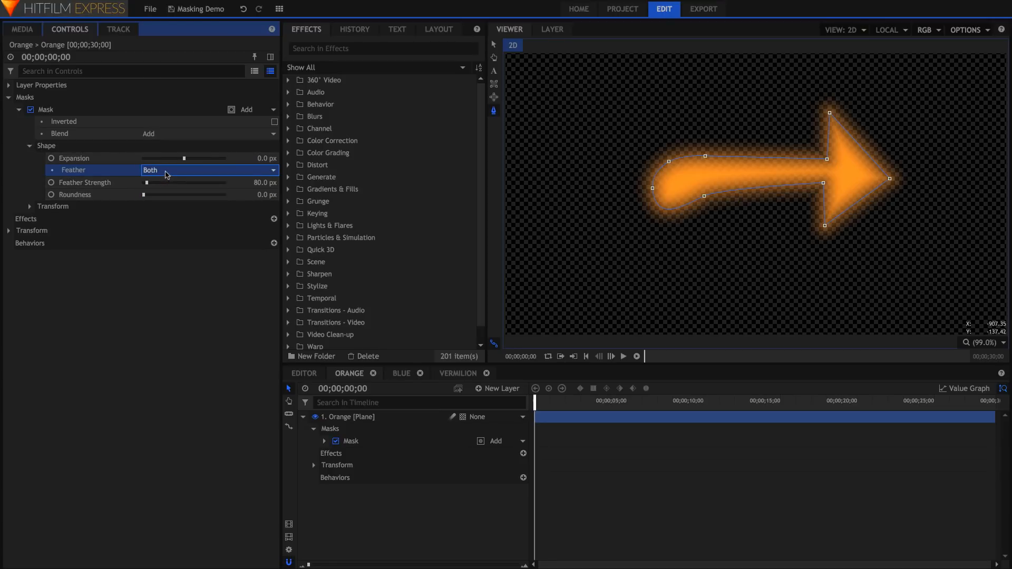
Set the arrow mask's Feather Strength to 120 px, try the In feather mode again, and return Feather to Both
left_click_drag(147, 183, 147, 185)
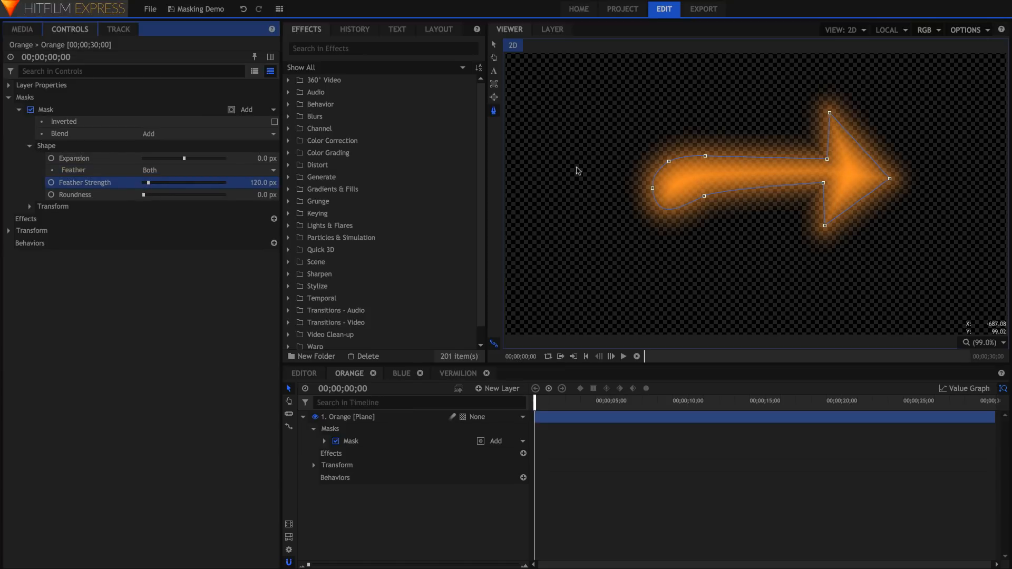
left_click(163, 171)
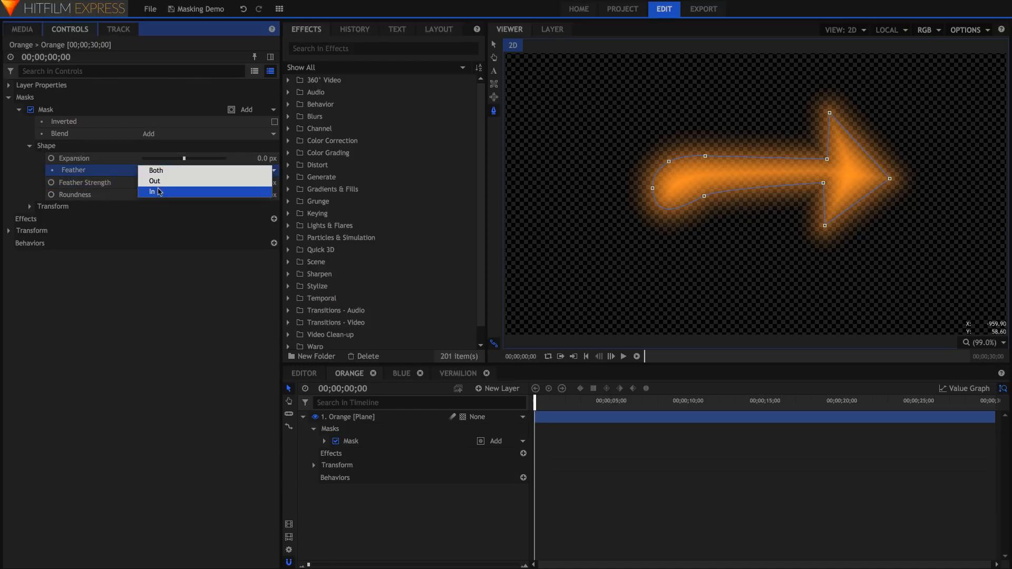
left_click(159, 192)
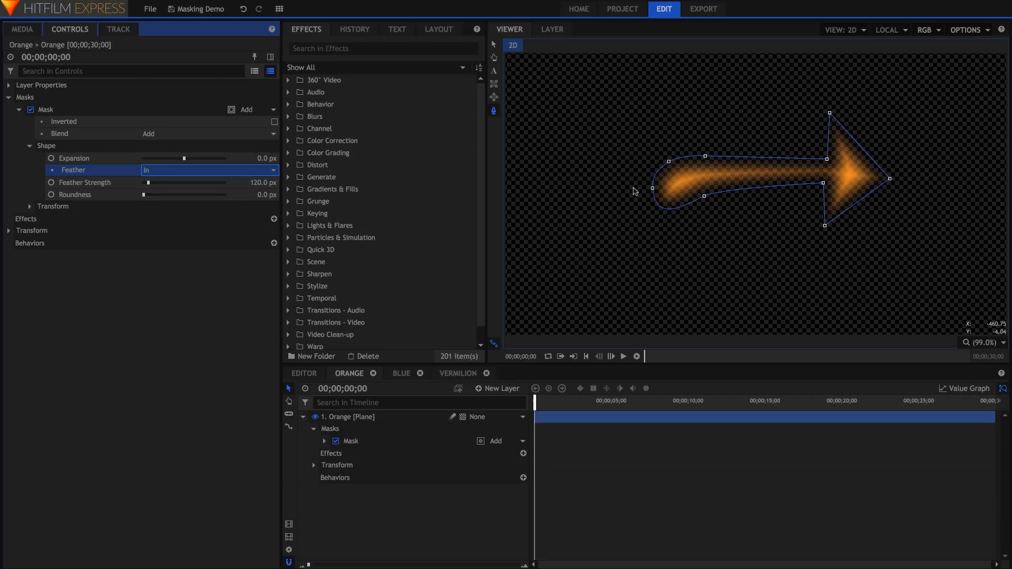
left_click(193, 170)
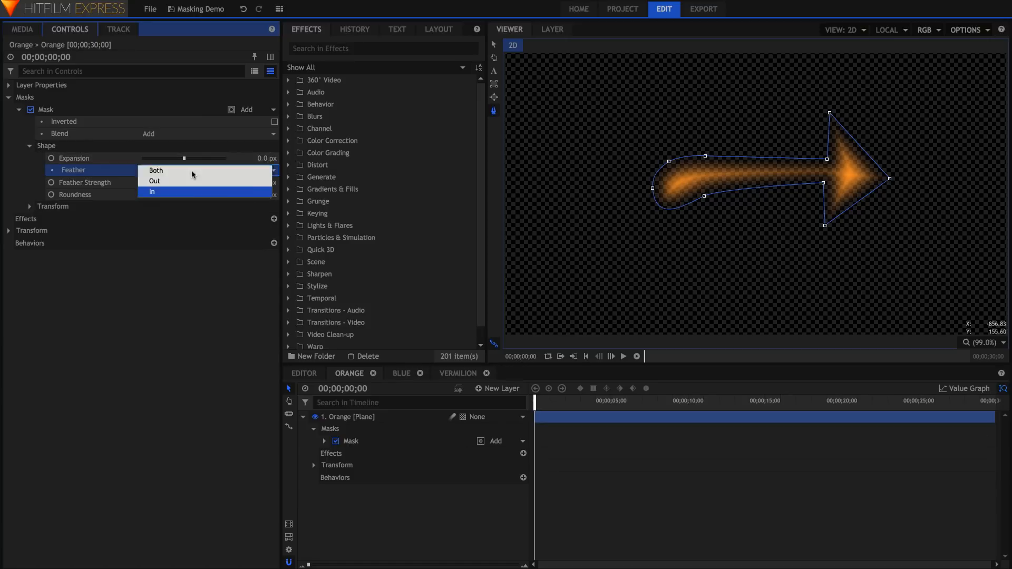
left_click(192, 171)
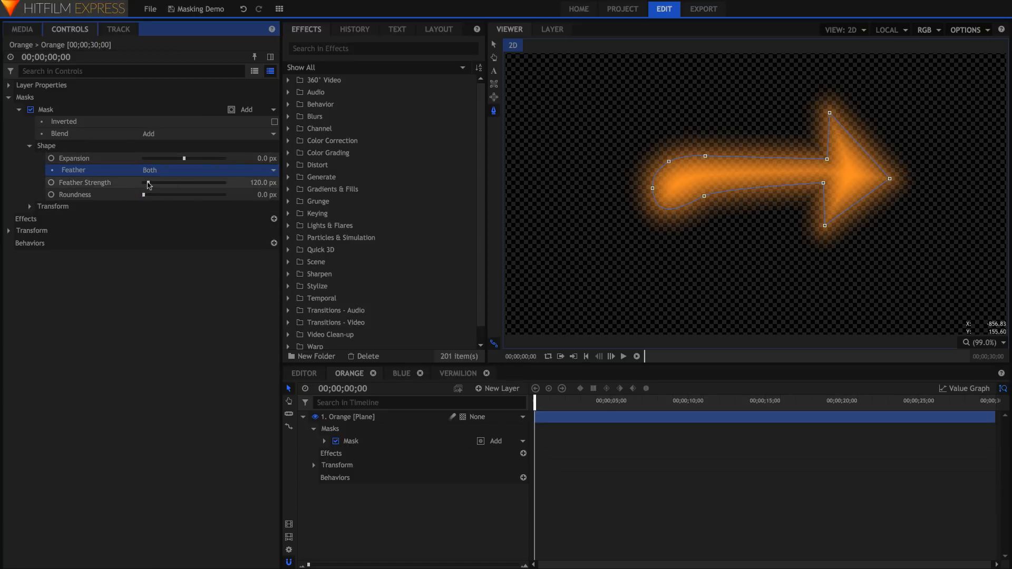
Reset the arrow mask's Feather Strength to 0 px and try out Roundness, returning it to 0 px
left_click(149, 184)
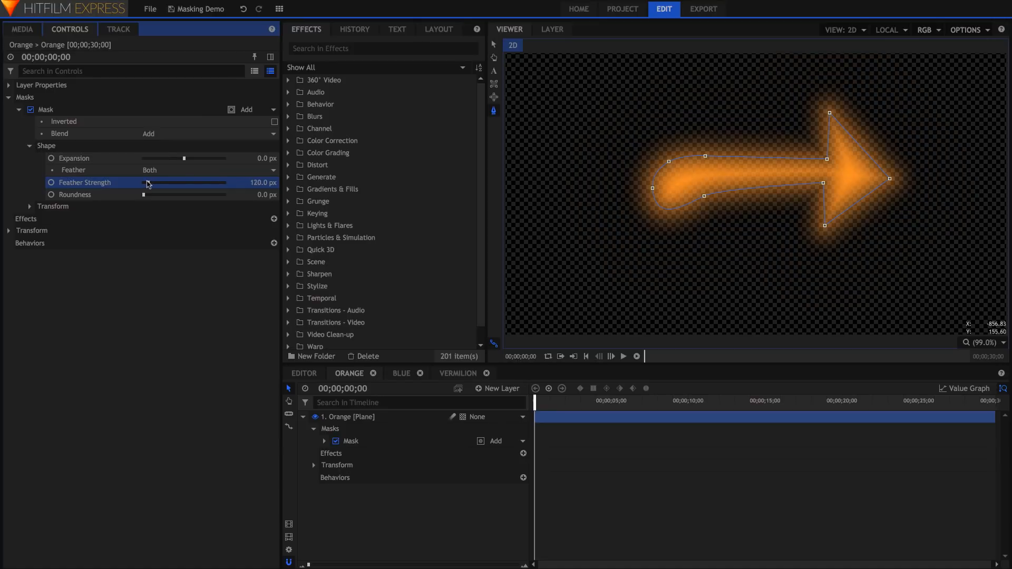
left_click_drag(149, 184, 143, 184)
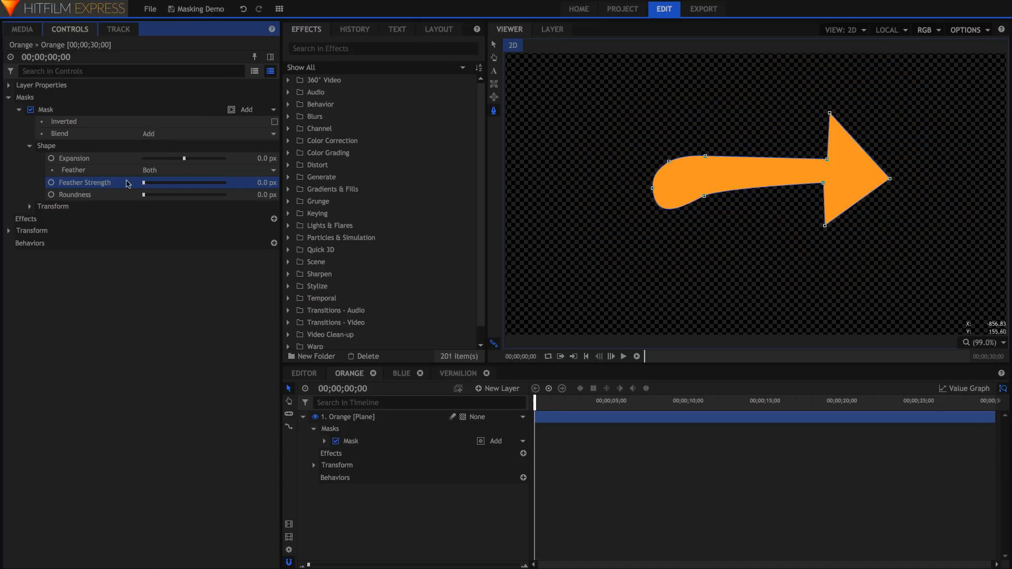
mouse_move(143, 195)
left_mouse_down()
mouse_move(184, 195)
mouse_move(135, 196)
left_mouse_up()
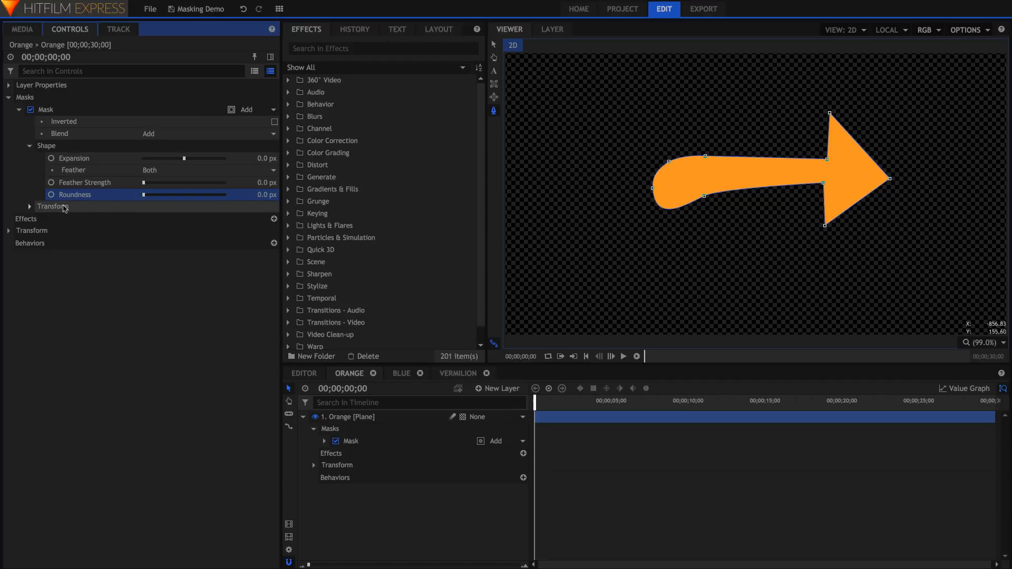
Select the arrow mask and compare it under the Pen tool and the Selection tool, ending with the Selection tool active
left_click(29, 146)
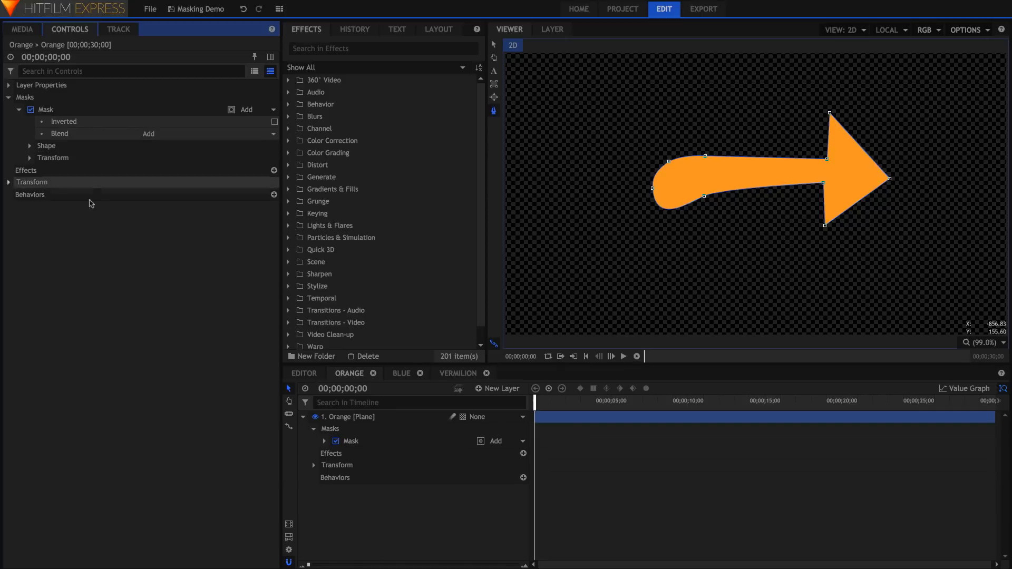
left_click(352, 442)
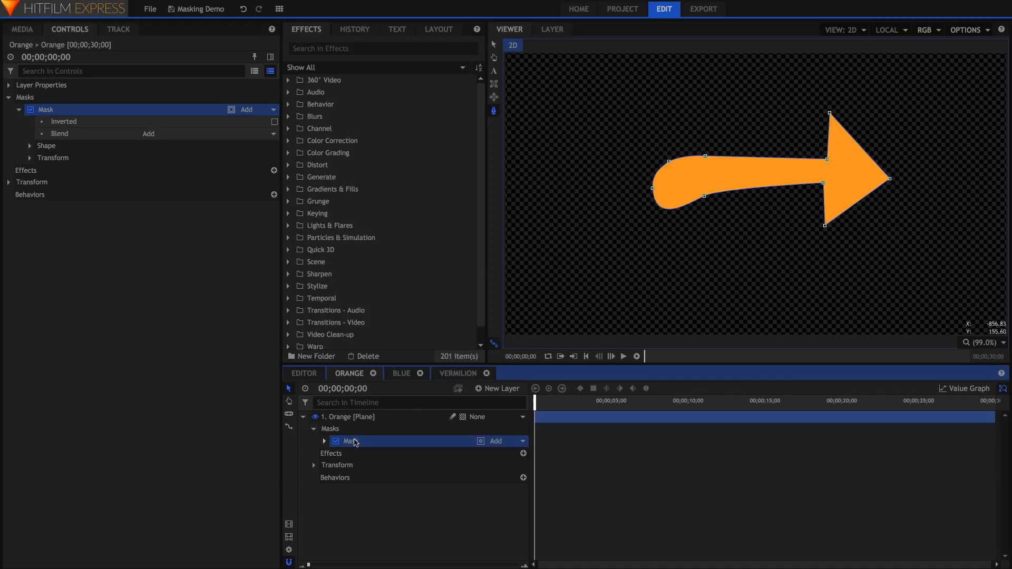
left_click(494, 45)
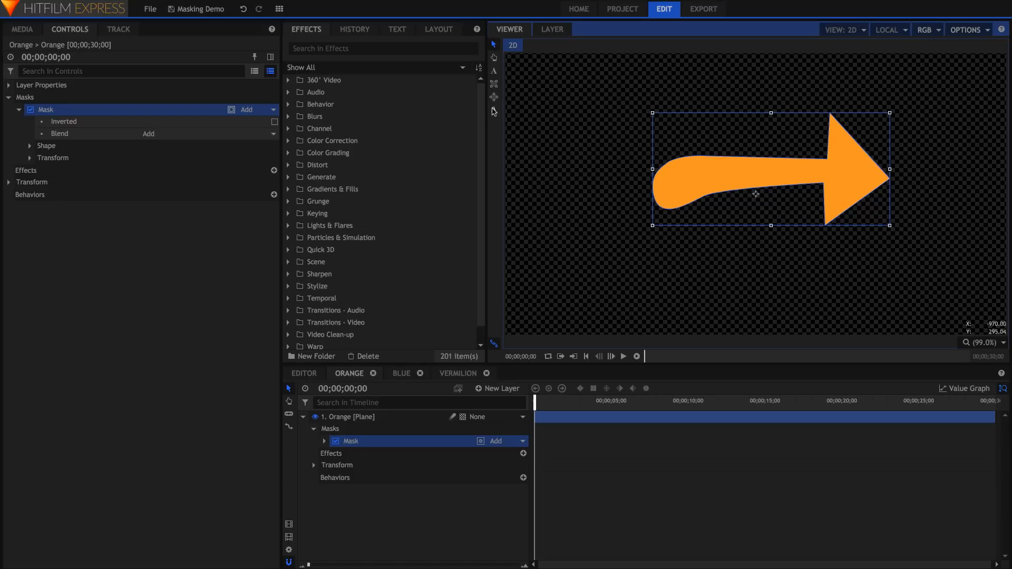
left_click(494, 111)
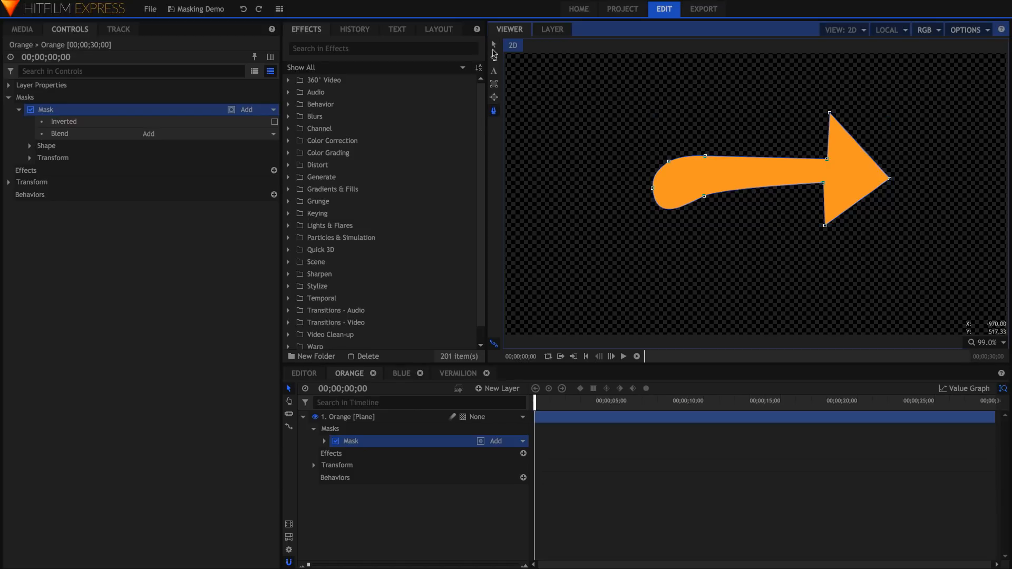
left_click(495, 45)
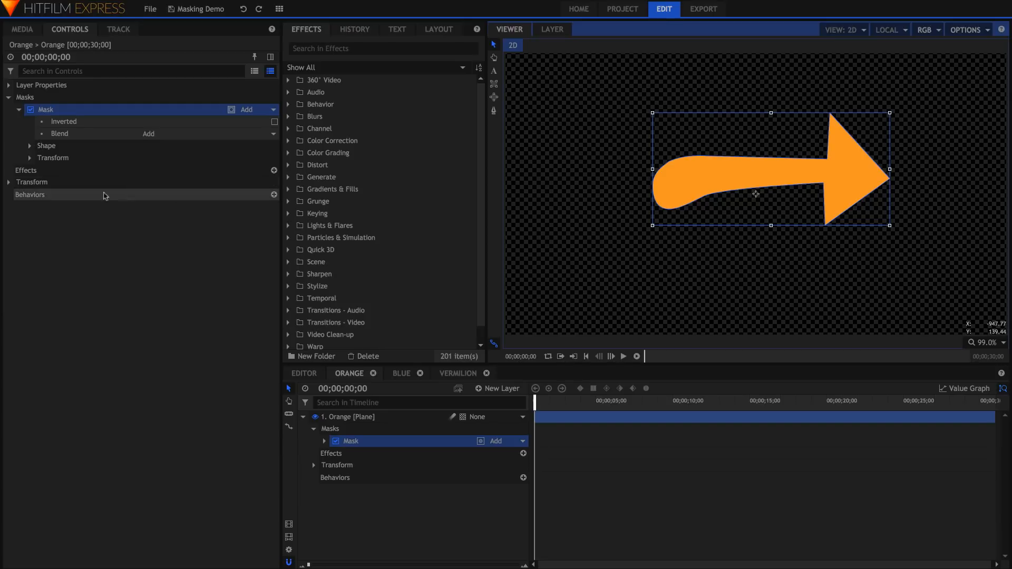
Expand the mask's Transform properties and go through Position, Scale and Rotation (Z)
left_click(29, 158)
left_click(73, 206)
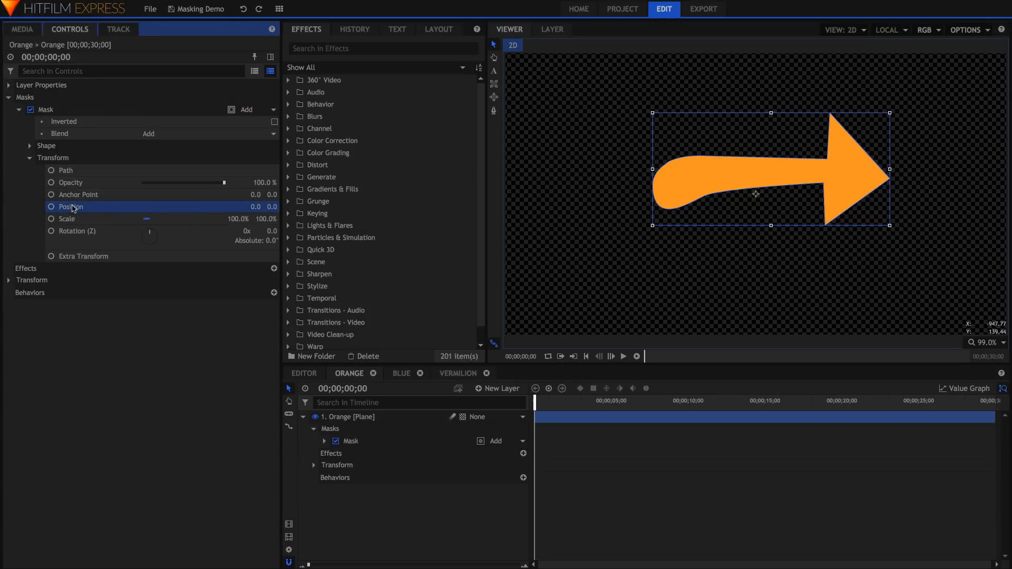
left_click(75, 218)
left_click(103, 233)
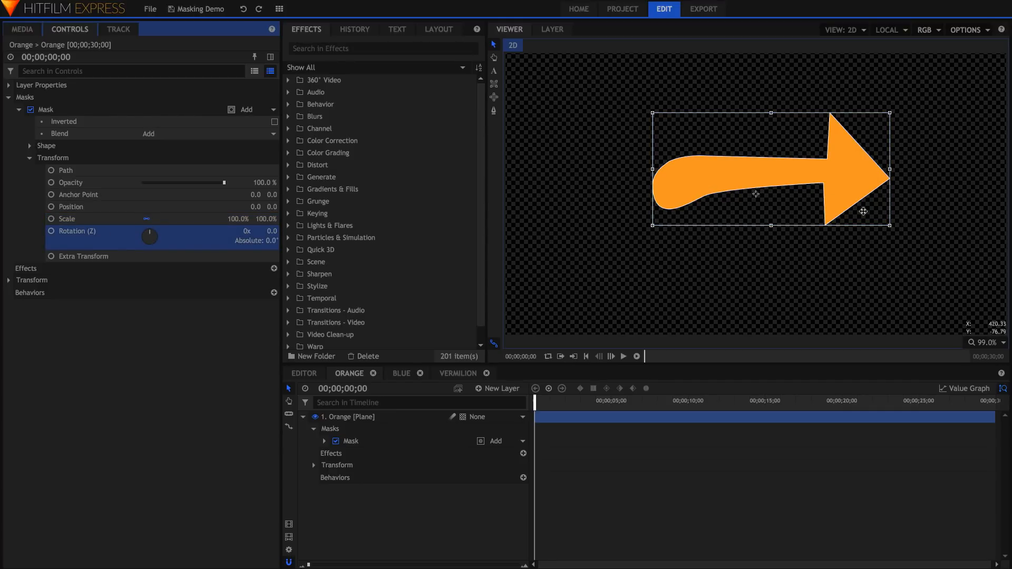
Move the arrow mask to about -54.5, -46.4 in the viewer and scale it uniformly from its center to about 116%
left_click(841, 181)
mouse_move(841, 181)
left_mouse_down()
mouse_move(736, 153)
mouse_move(748, 221)
mouse_move(842, 183)
left_mouse_up()
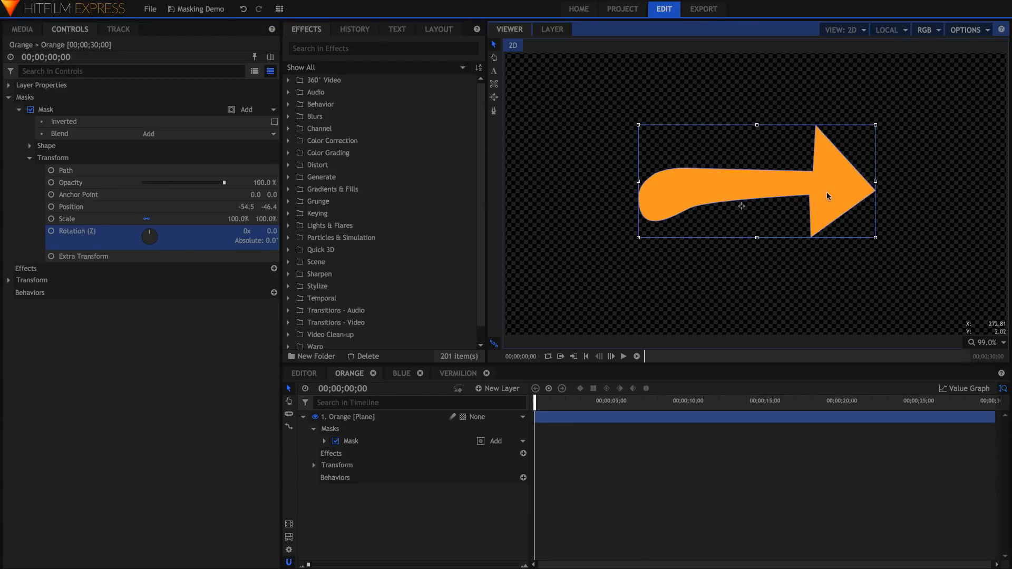
left_click_drag(875, 238, 889, 261)
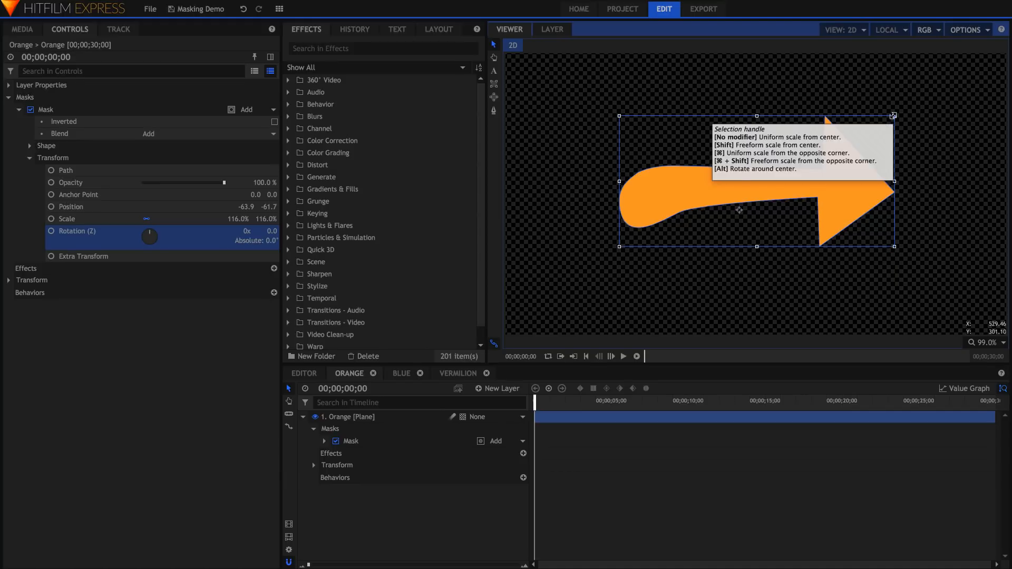
Try different corner scaling modes on the arrow mask, ending with a freeform scale of about 113.5% by 125.8%
left_click_drag(895, 116, 928, 84)
left_click_drag(917, 158, 914, 101)
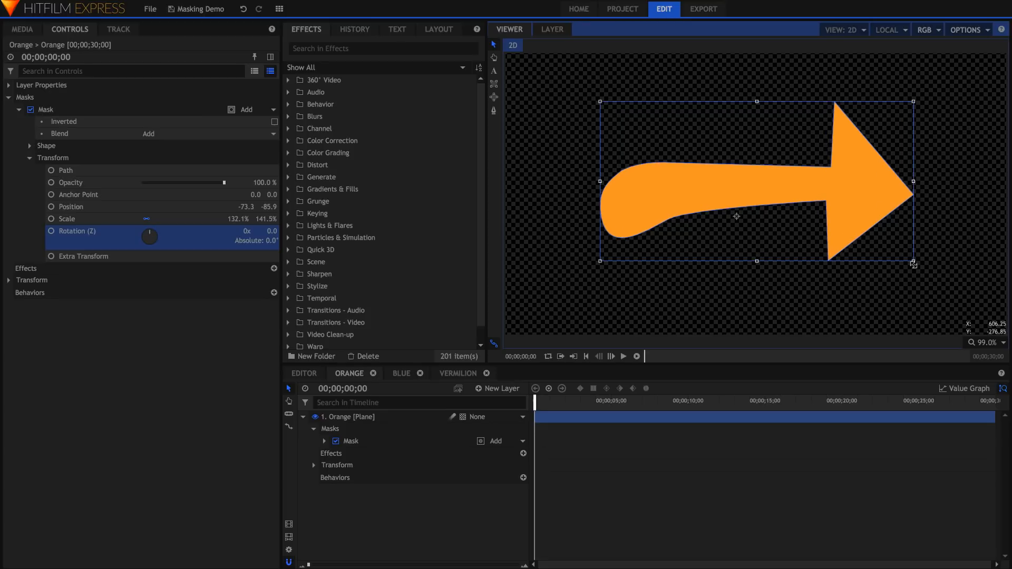
left_click_drag(913, 261, 887, 302)
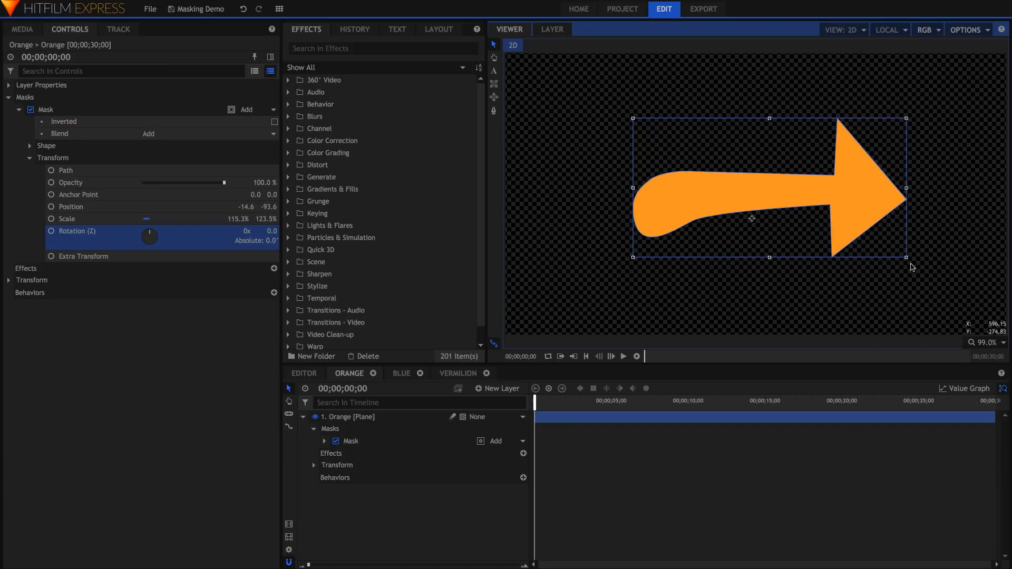
mouse_move(906, 257)
left_mouse_down()
mouse_move(964, 297)
mouse_move(799, 183)
mouse_move(864, 123)
mouse_move(870, 235)
mouse_move(893, 266)
mouse_move(902, 261)
mouse_move(856, 305)
mouse_move(745, 334)
mouse_move(759, 329)
mouse_move(600, 222)
mouse_move(877, 273)
mouse_move(903, 260)
left_mouse_up()
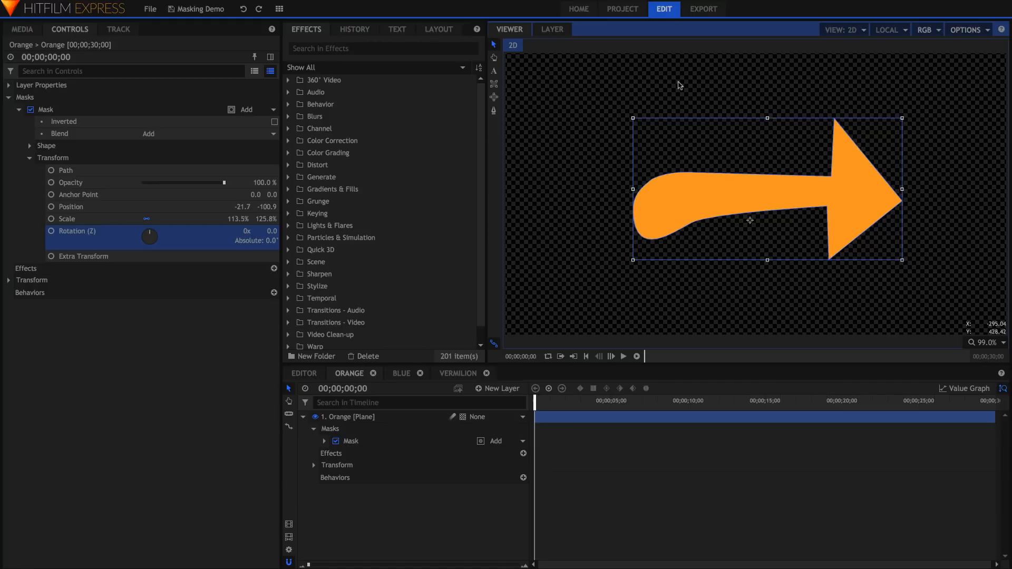
With the Pen tool, select several arrowhead points together, select every point of the mask, and clear the selection
left_click(494, 112)
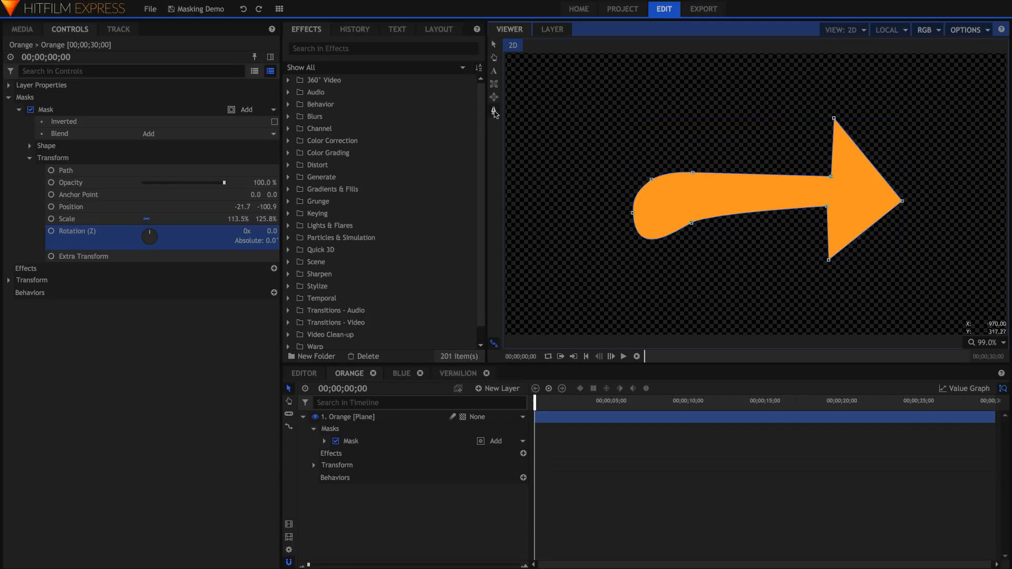
left_click(829, 206)
left_click(827, 259, "shift")
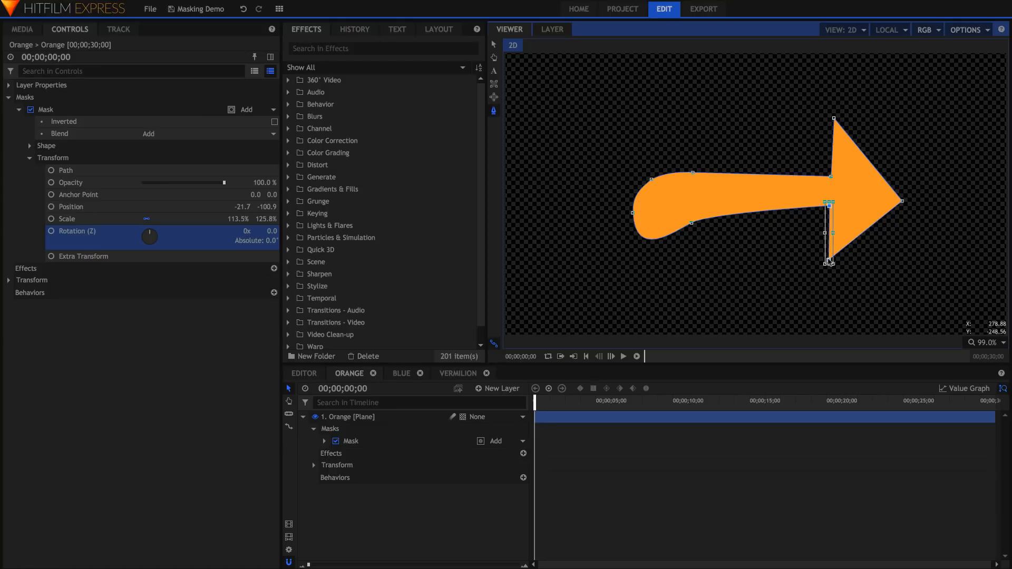
left_click(902, 201, "shift")
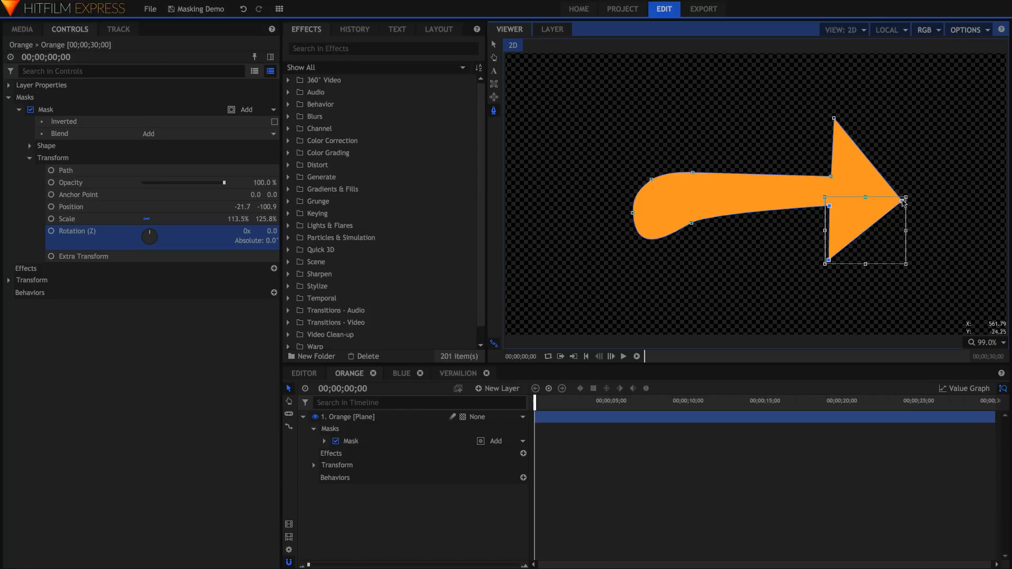
double_click(834, 119)
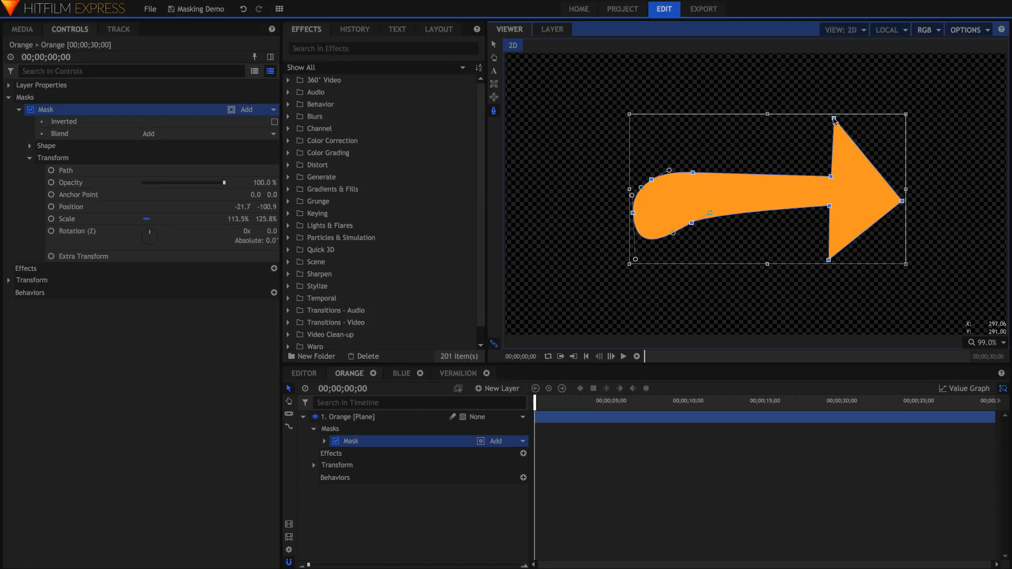
left_click(747, 102)
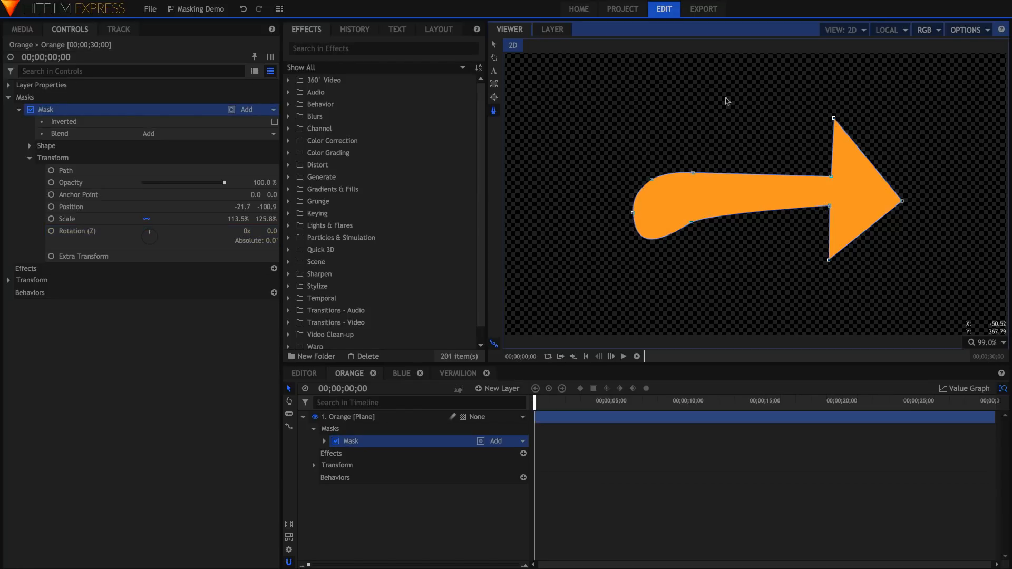
Select the arrow tail's points with a marquee, and select all points of the mask with the Pen tool active
left_click_drag(605, 153, 729, 264)
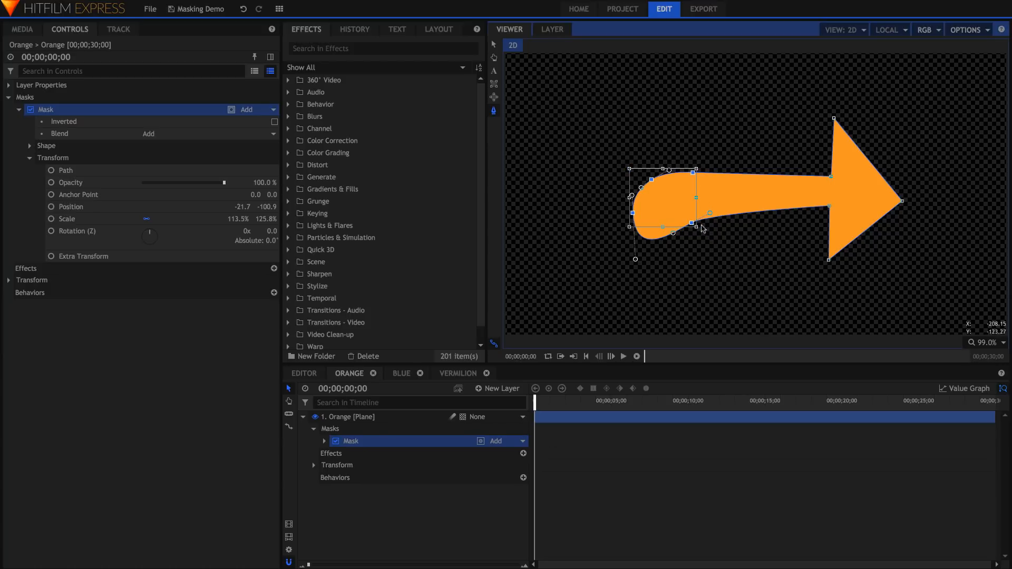
double_click(828, 207)
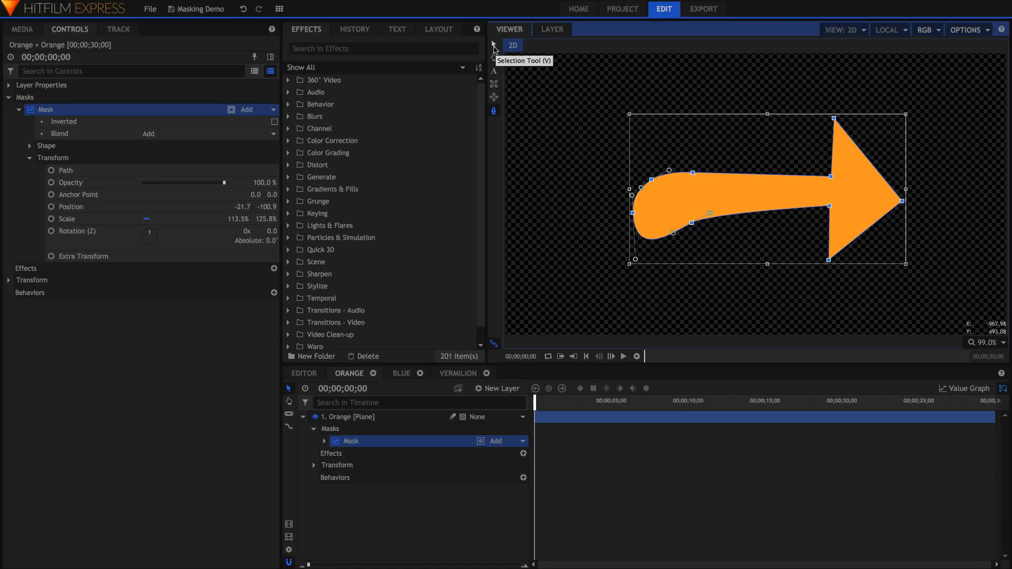
left_click(497, 112)
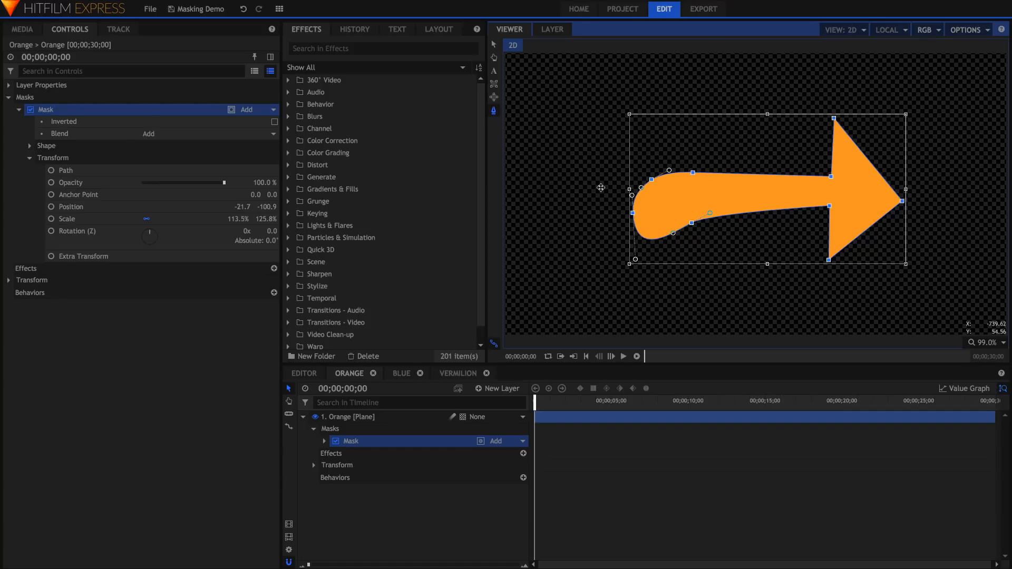
Clear the point selection, nudge the arrowhead's upper point slightly, and enable keyframing on the mask's Path
left_click(820, 106)
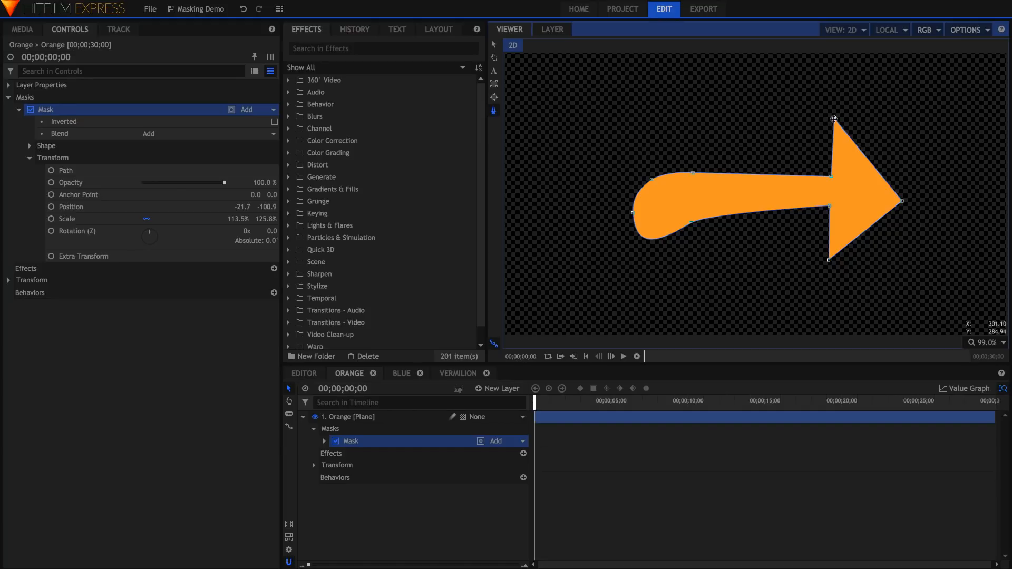
left_click_drag(834, 119, 832, 119)
left_click(60, 172)
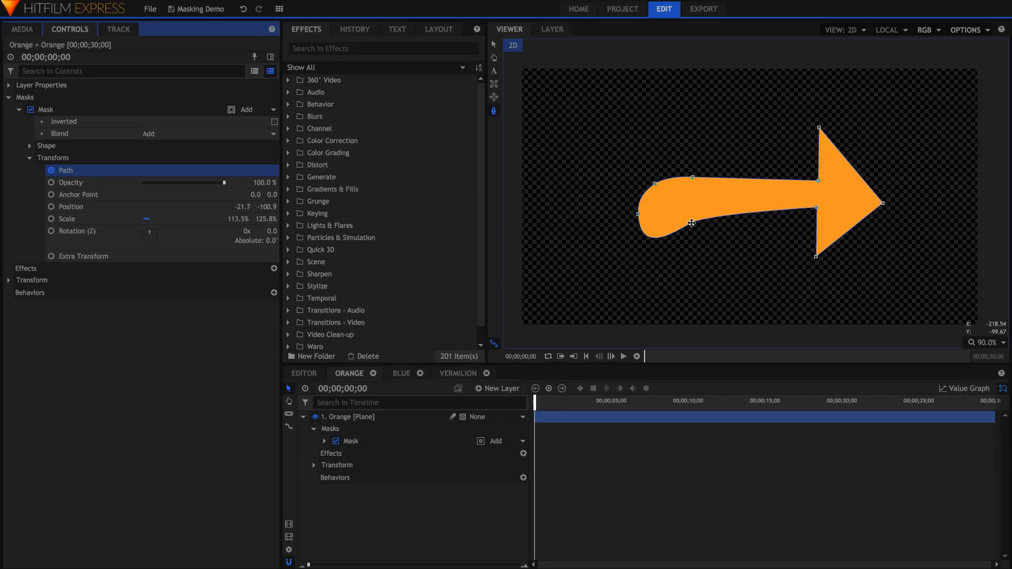
Try Locked Curve(s) and Unlocked Curve(s) on the arrowhead's upper point, bend one handle inward, and return the point to Linear
right_click(819, 128)
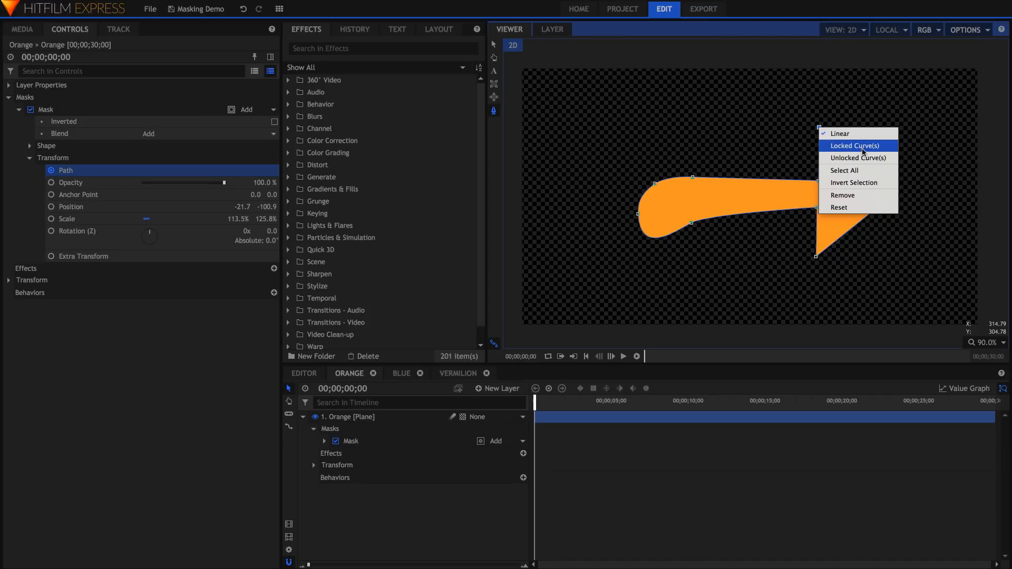
left_click(865, 150)
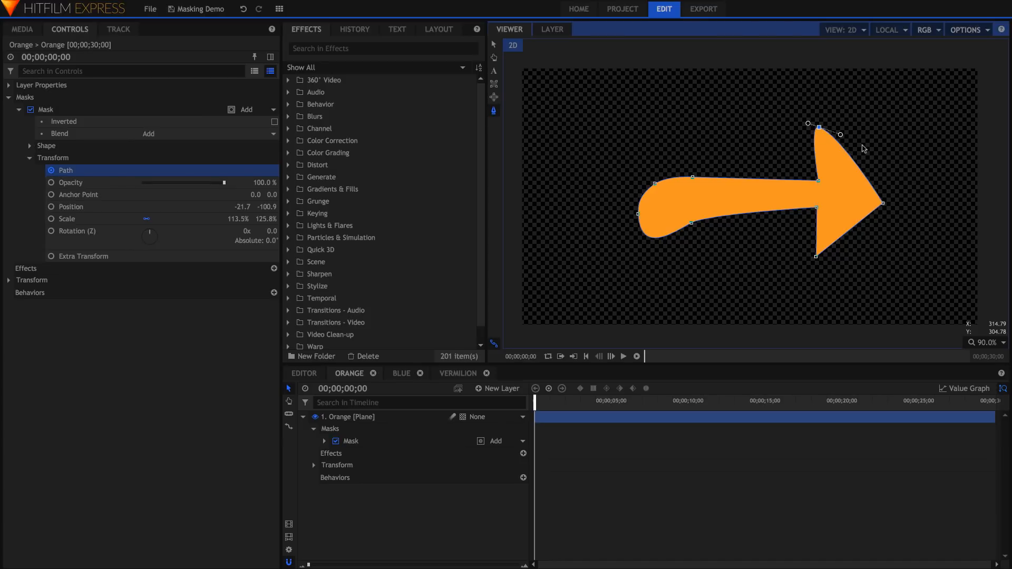
right_click(820, 128)
left_click(849, 159)
left_click_drag(807, 123, 833, 151)
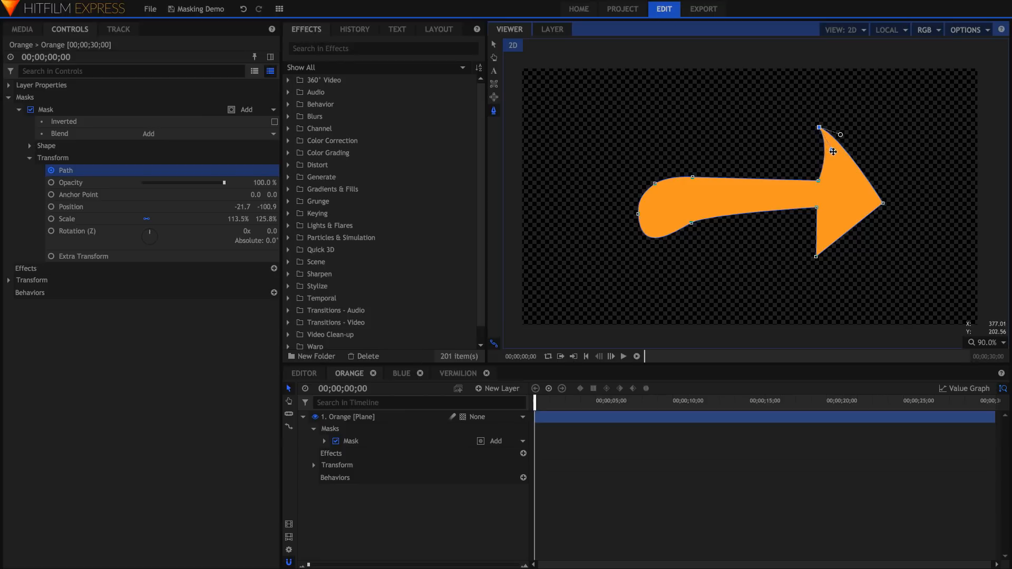
right_click(819, 127)
left_click(837, 132)
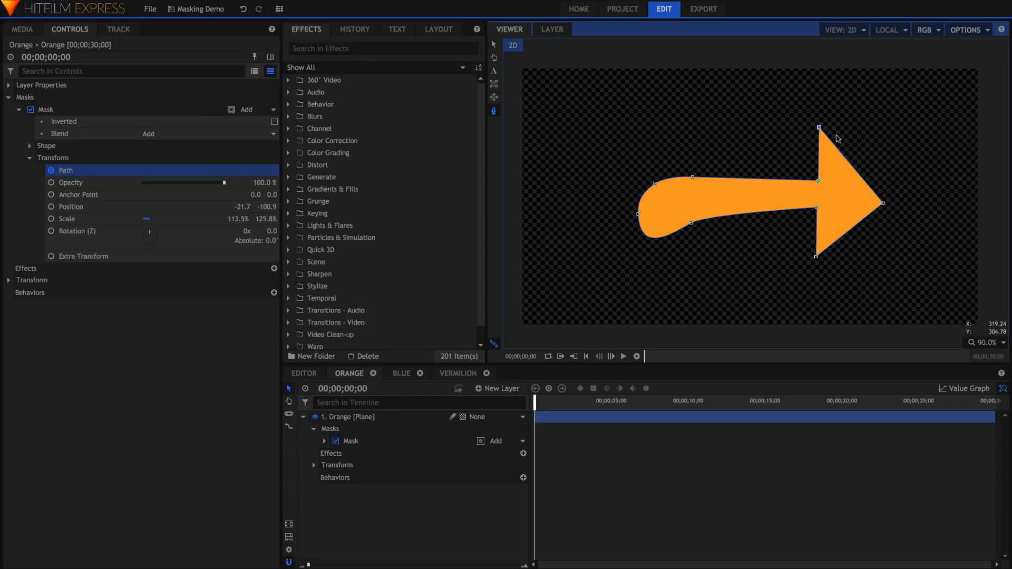
Examine the point options on the arrow tail's lower point, including Invert Selection, Remove and Reset, and dismiss them unused
left_click(638, 214)
right_click(691, 223)
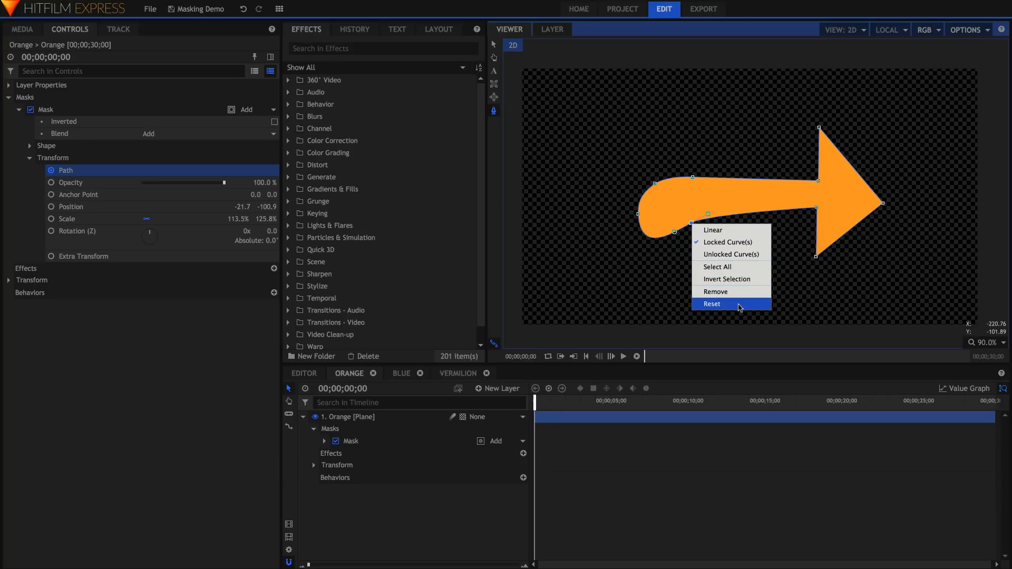
left_click(644, 280)
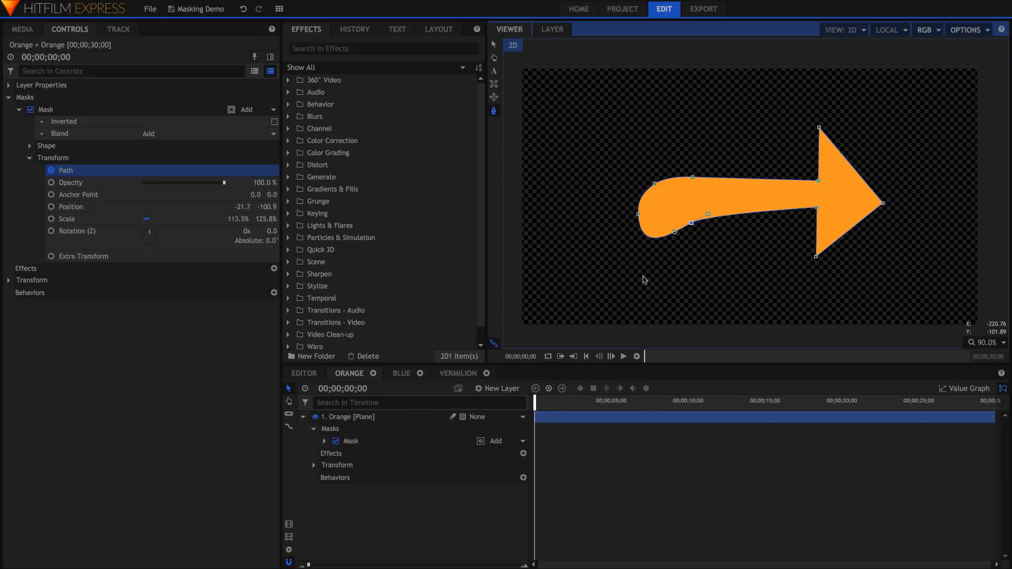
Advance the playhead to 00;00;02;01 and rotate all of the mask's path points about 180° so the arrow points left
left_click_drag(630, 156, 712, 256)
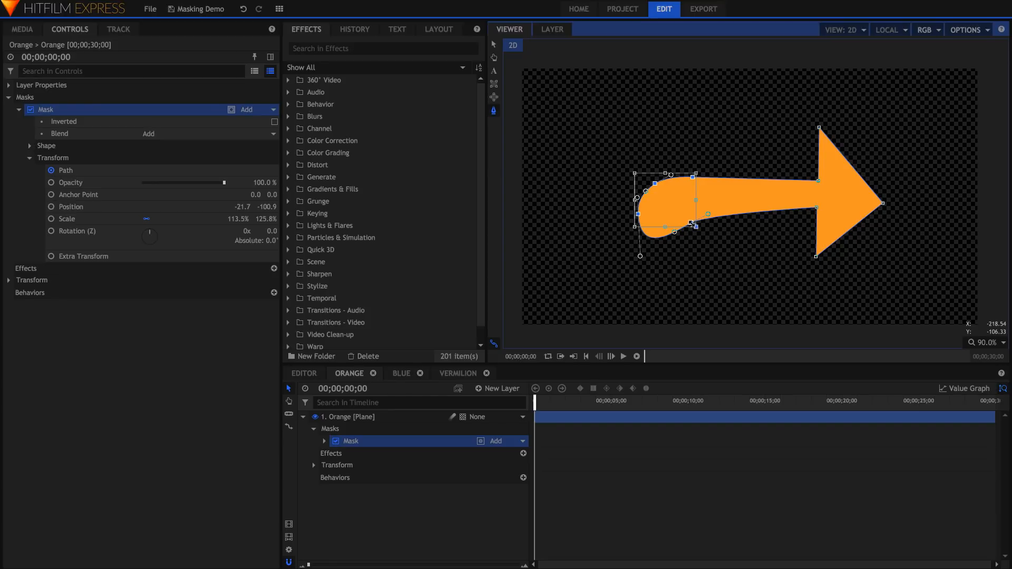
key("space")
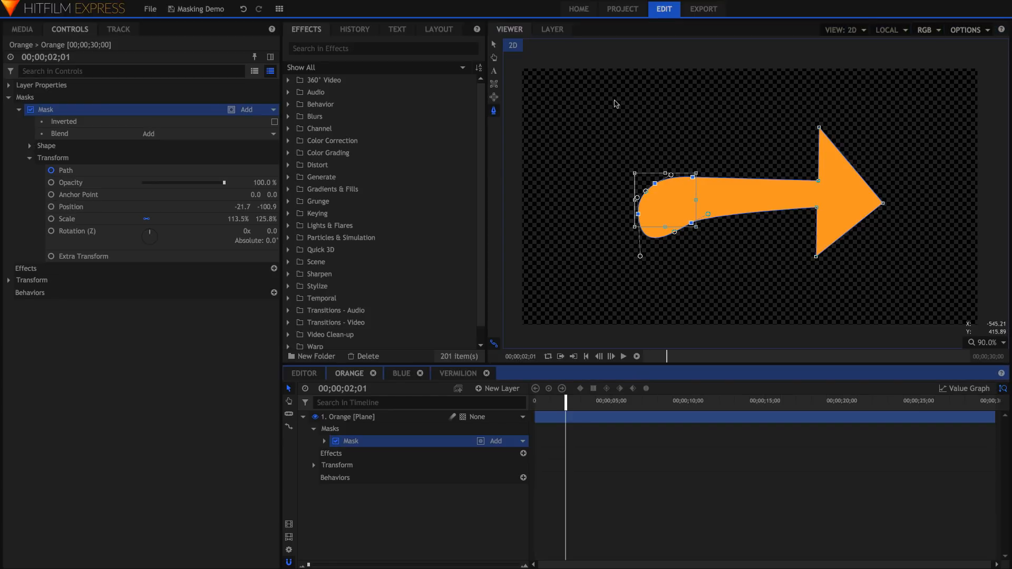
left_click_drag(670, 174, 589, 103)
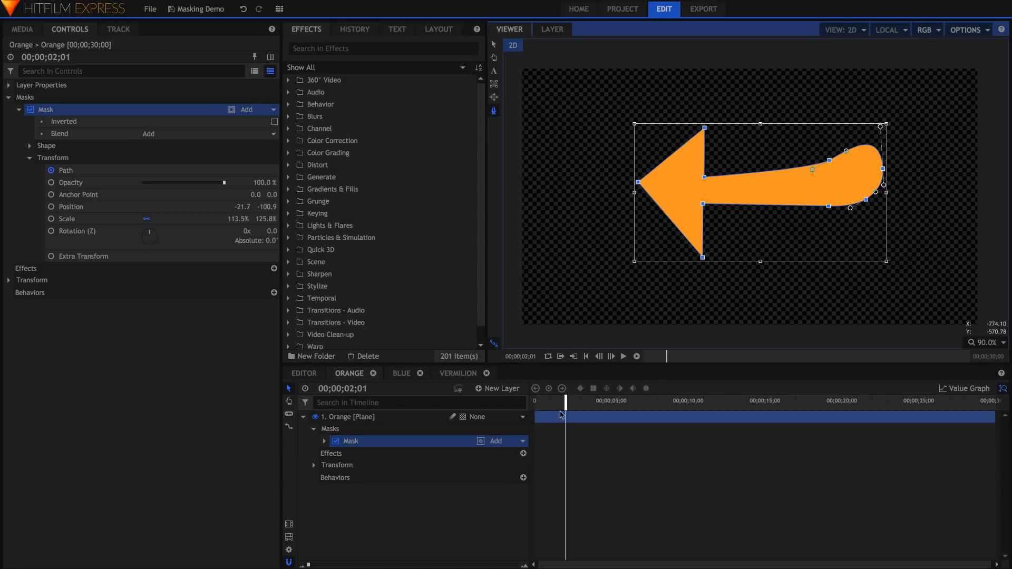
Reveal the mask's Path keyframes in the timeline and go to the first one at 00;00;00;00
left_click(325, 442)
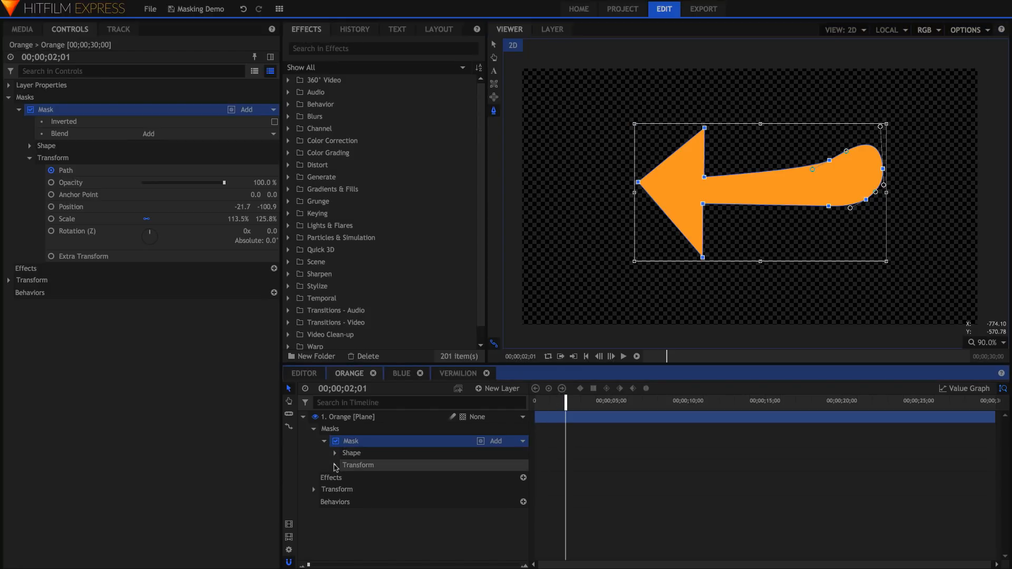
left_click(334, 466)
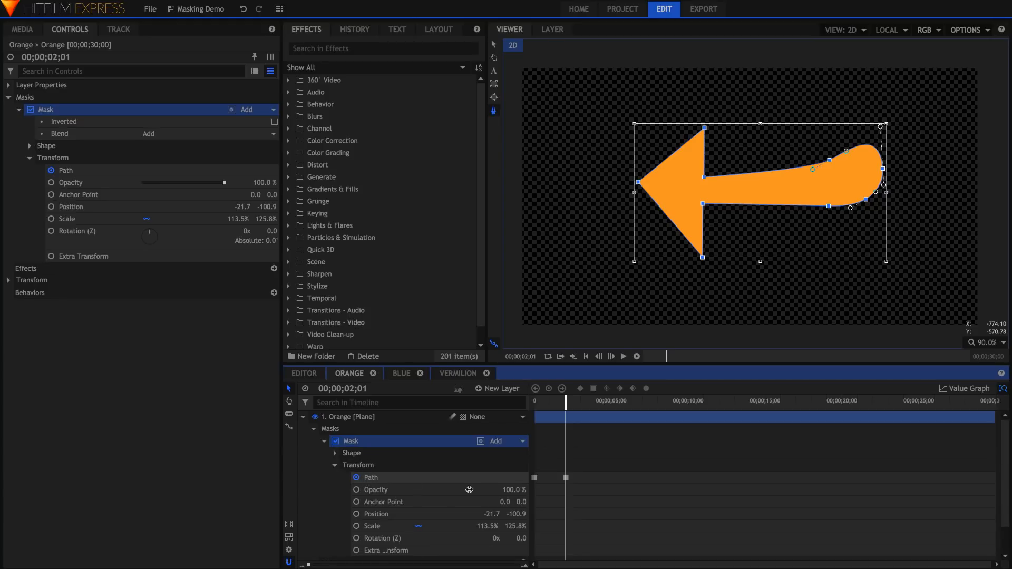
left_click(534, 479)
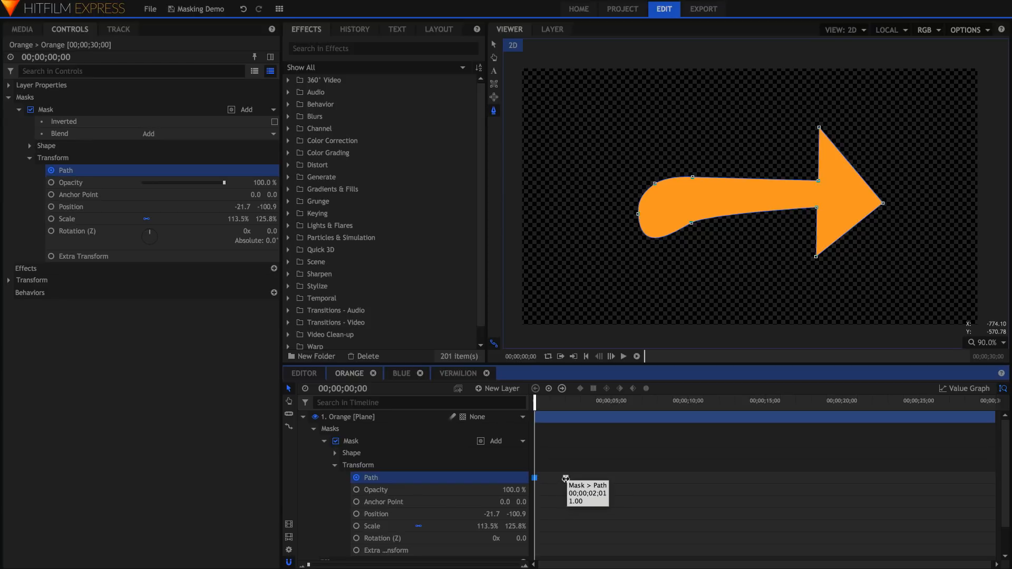
mouse_move(534, 405)
left_mouse_down()
mouse_move(571, 407)
mouse_move(533, 408)
left_mouse_up()
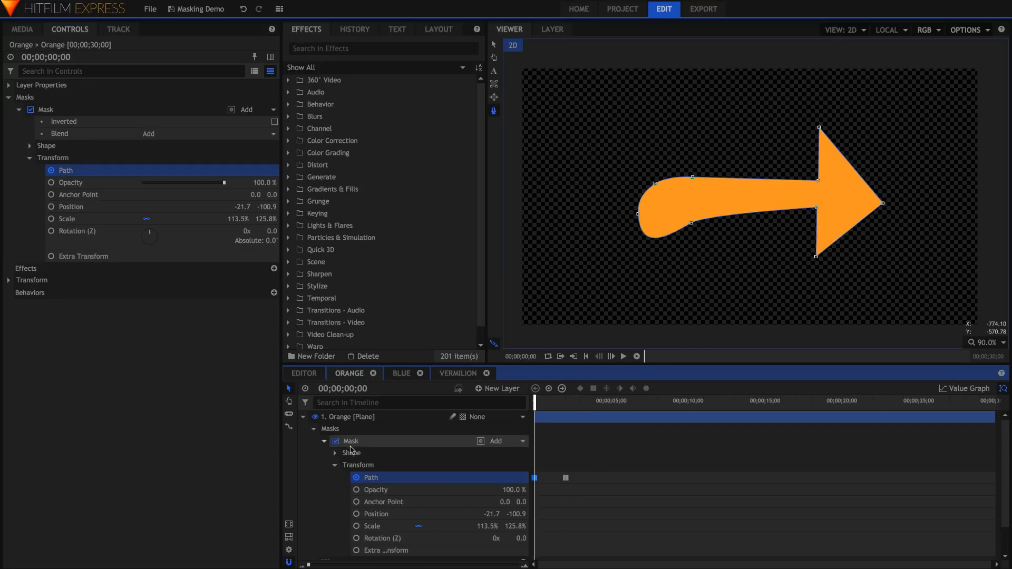
Keyframe the mask's Rotation (Z) at 00;00;00;00 and set it to 204.0 at 00;00;02;08
left_click(494, 46)
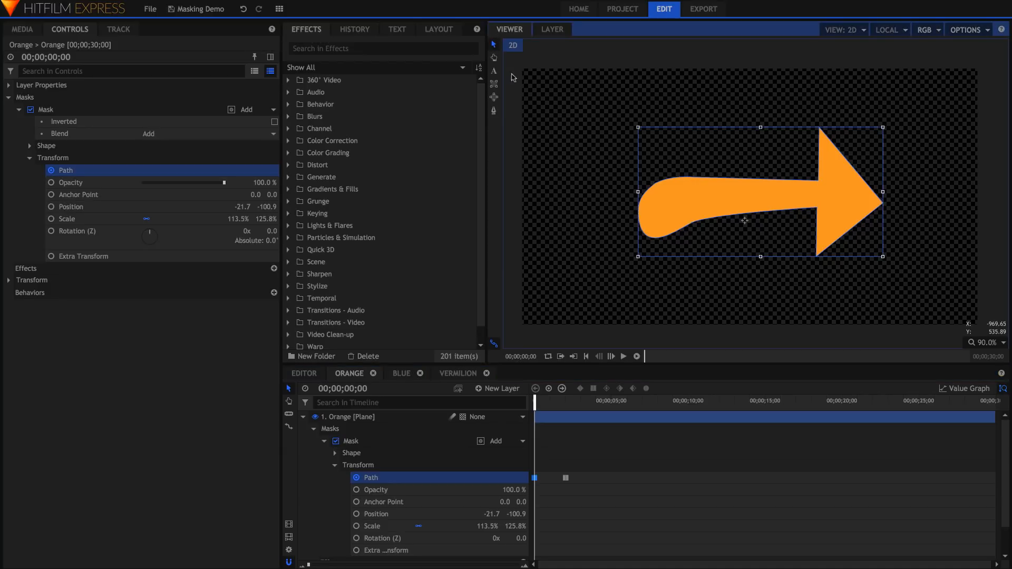
left_click(493, 110)
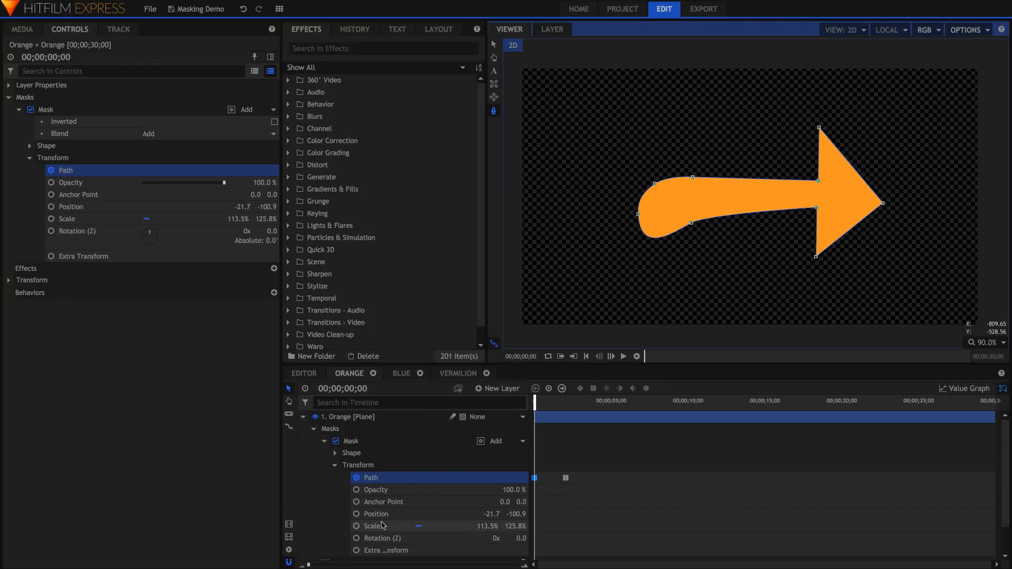
left_click(356, 538)
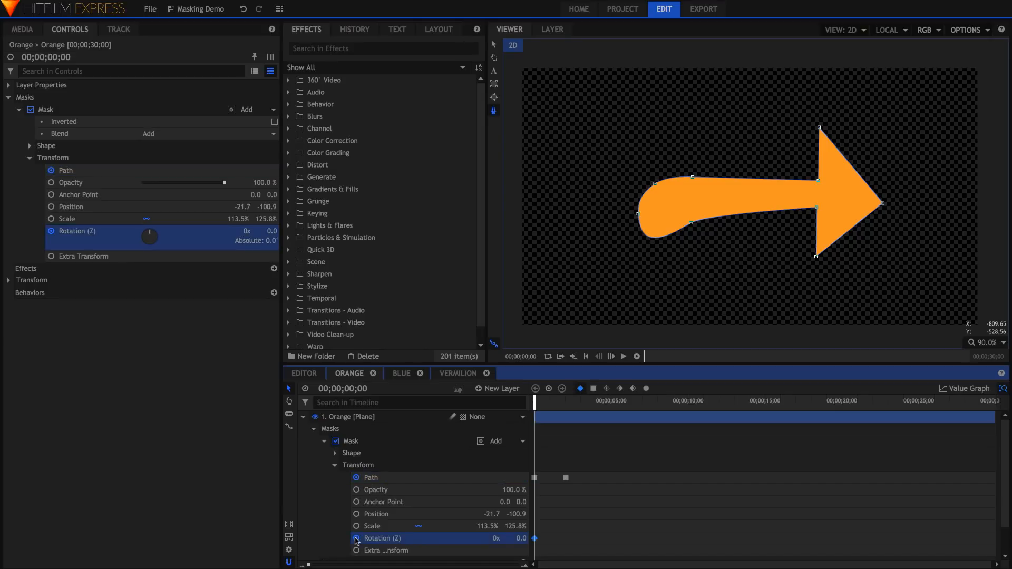
left_click(569, 406)
left_click_drag(520, 538, 537, 563)
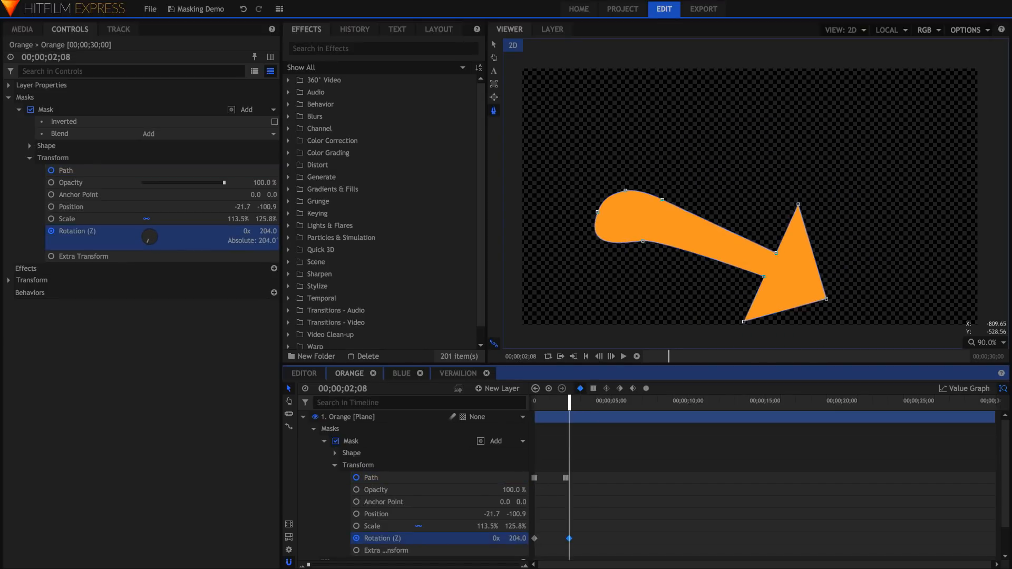
Examine the Temporal Interpolation options of the second rotation keyframe, dismiss them, and undo the Rotation (Z) animation
right_click(569, 538)
mouse_move(609, 521)
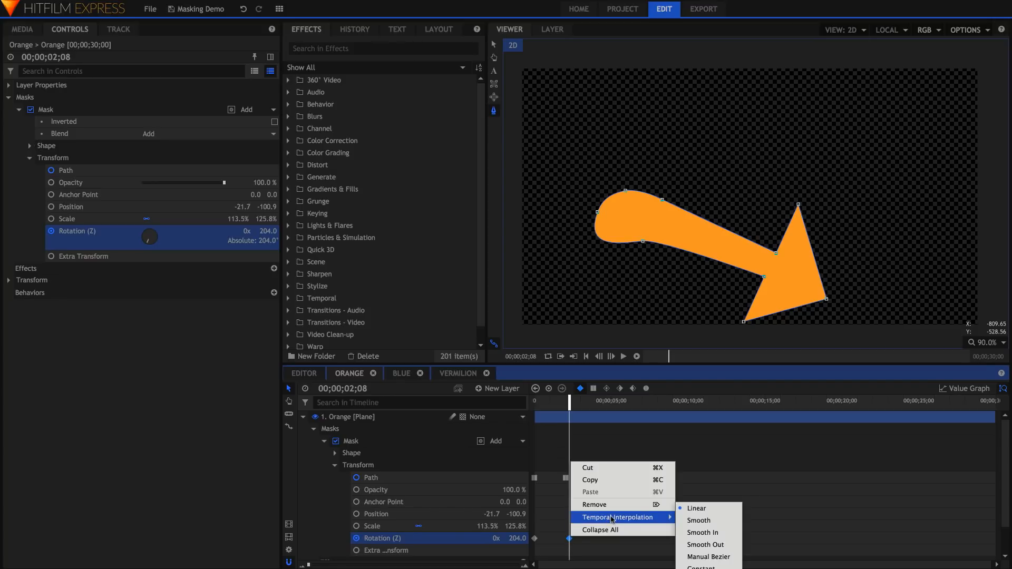
left_click(624, 444)
key("super+z")
key("super+z")
At 00;00;00;00, select all of the arrow mask's path points, stretch the arrow slightly wider and shift it upward
left_click_drag(548, 406, 501, 402)
left_click_drag(619, 120, 936, 323)
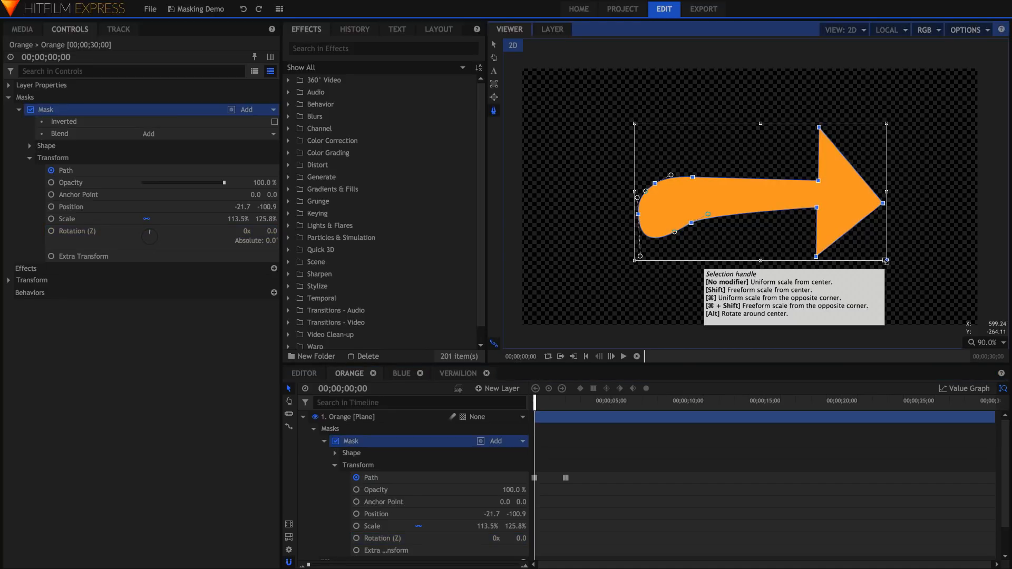
left_click_drag(885, 260, 879, 228)
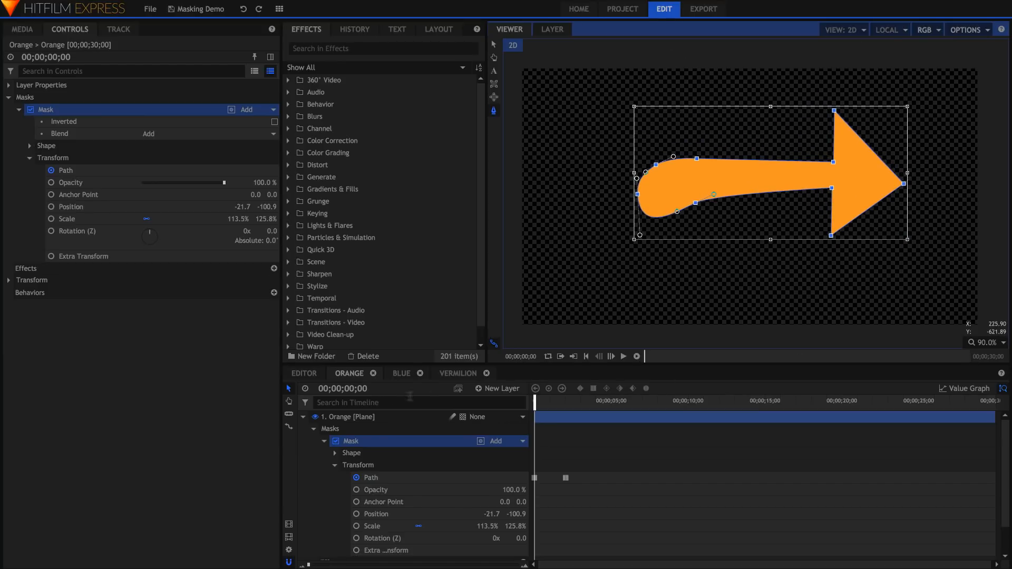
Examine the orange mask's Blend options and keep the mode on Add
left_click(115, 257)
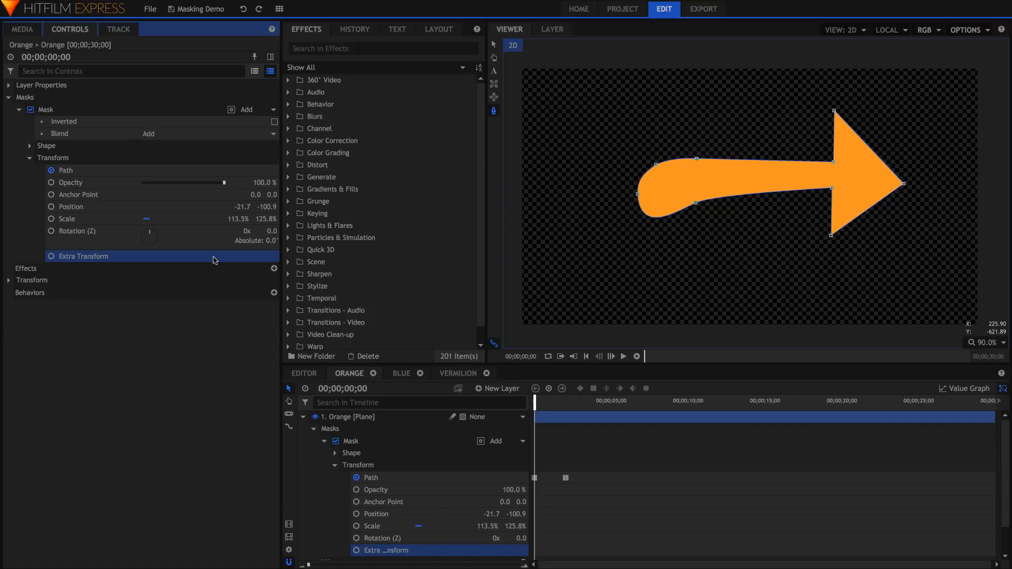
left_click(71, 135)
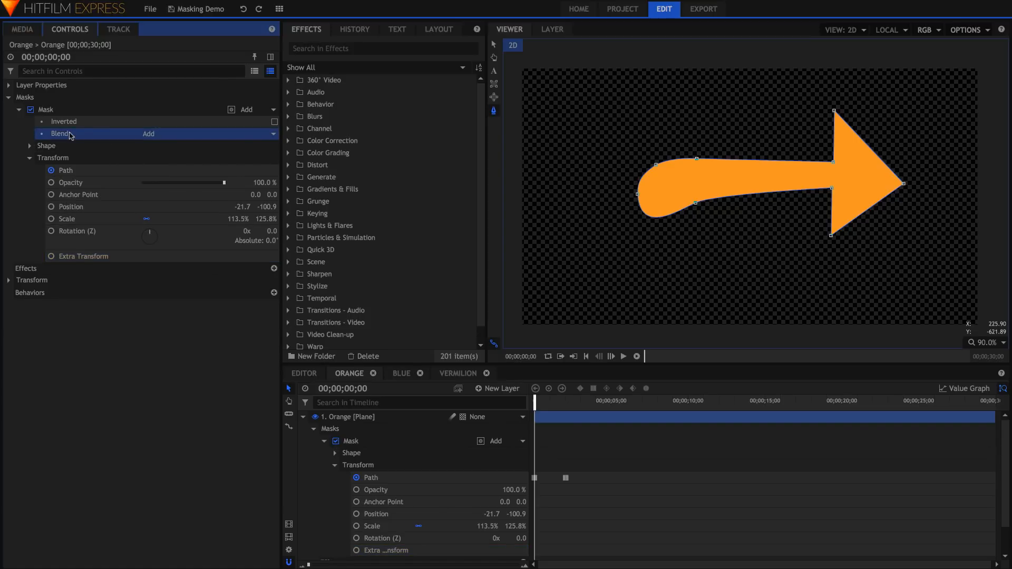
left_click(273, 134)
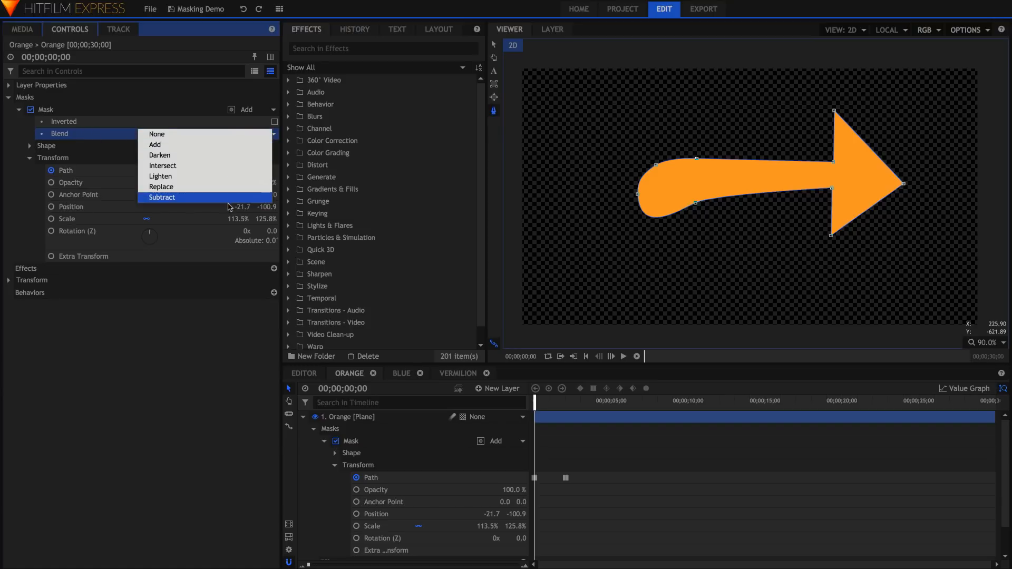
left_click(170, 145)
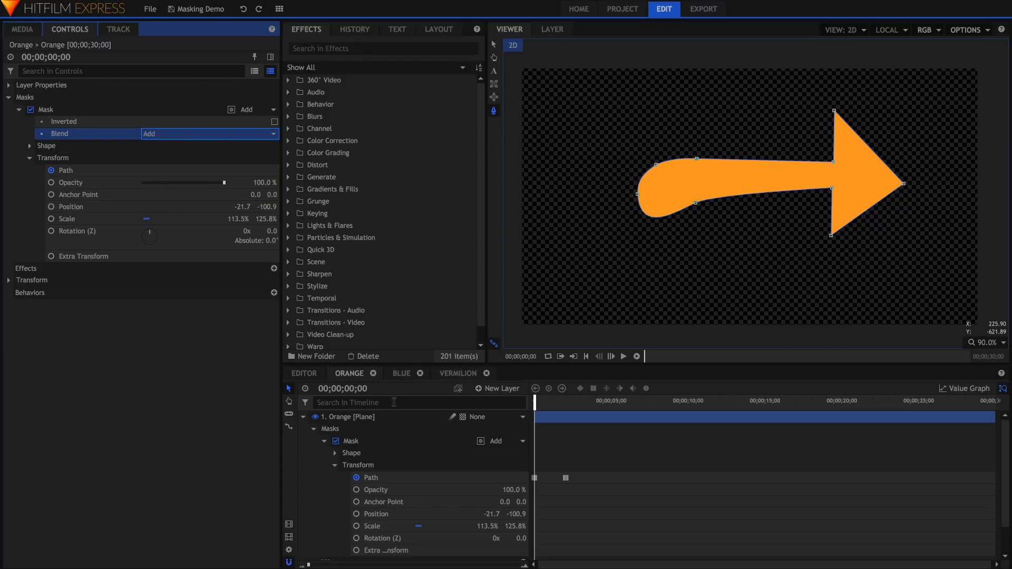
Open the Blue composition, keep its second mask on Add, and inspect the square and ellipse masks separately and together
left_click(401, 373)
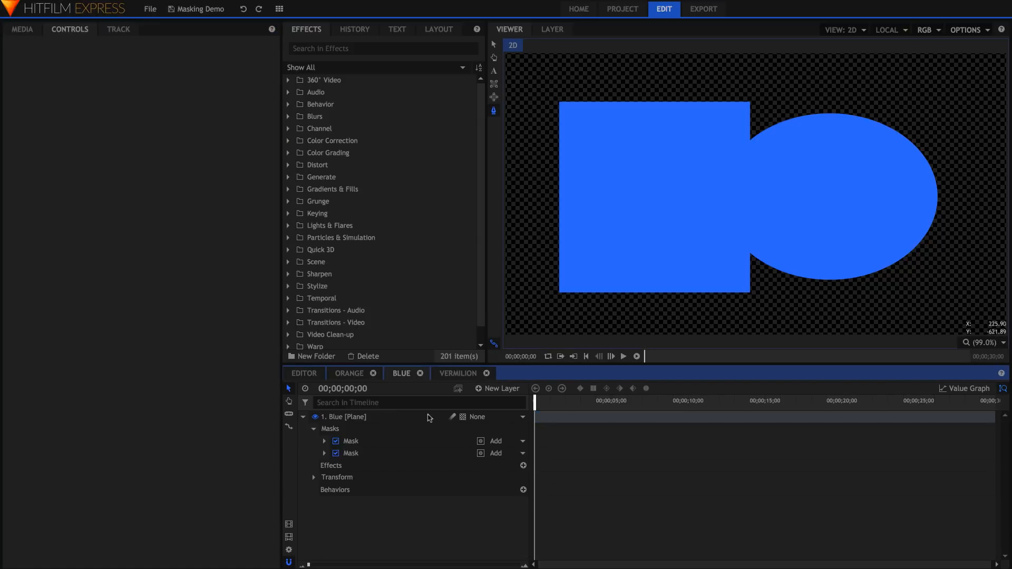
left_click(501, 456)
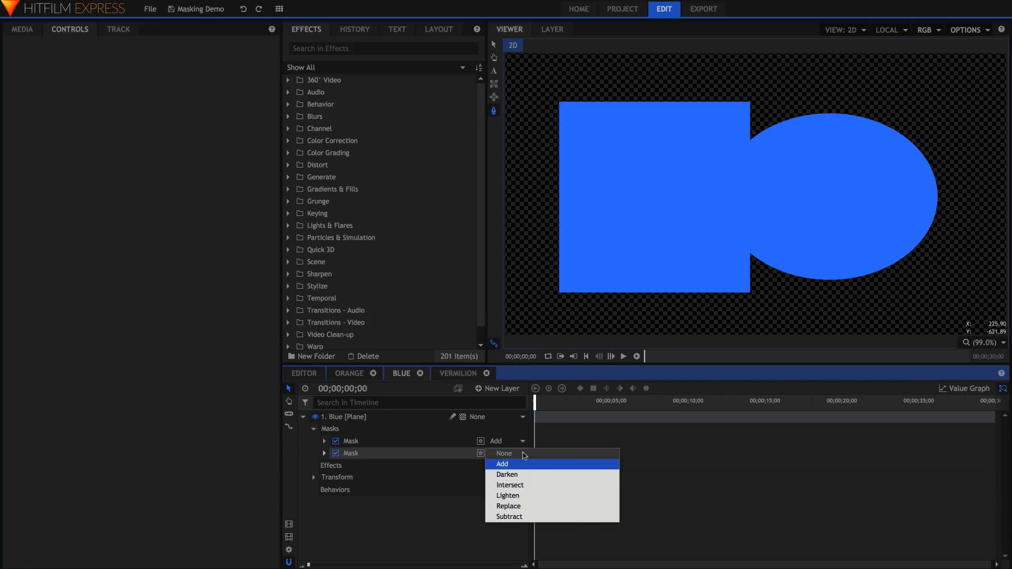
left_click(497, 467)
left_click(382, 454)
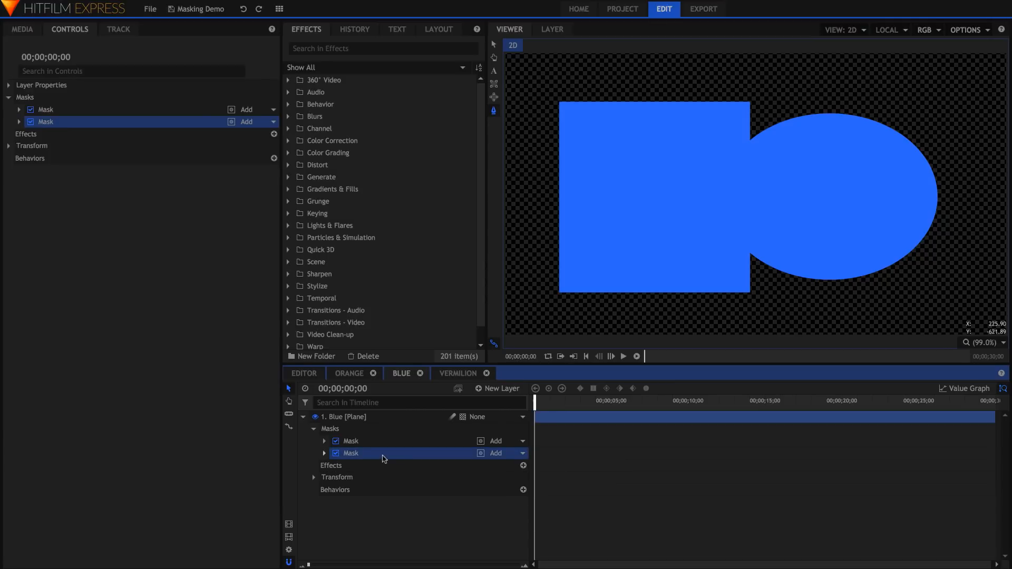
left_click(371, 443)
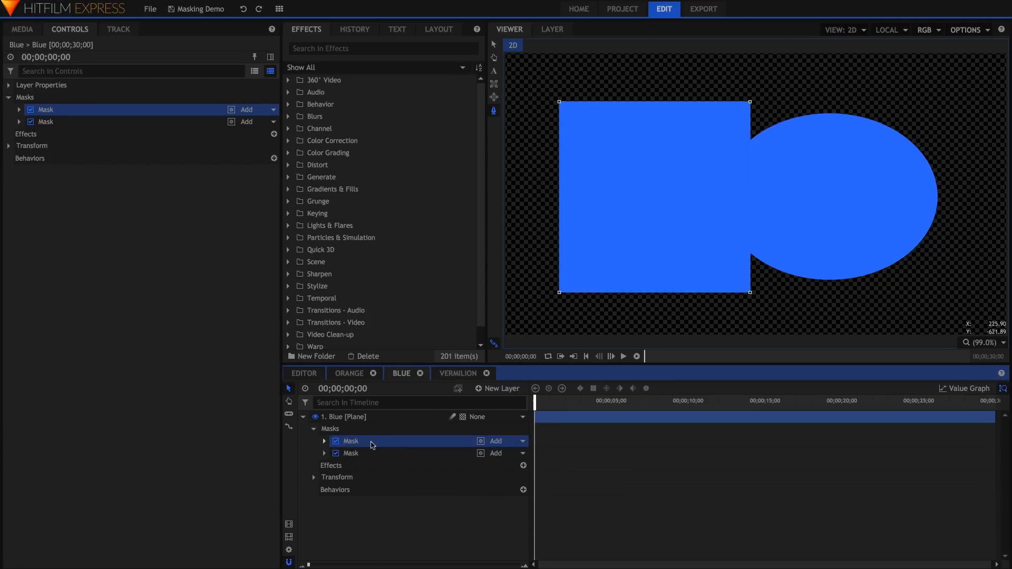
left_click(372, 456, "ctrl")
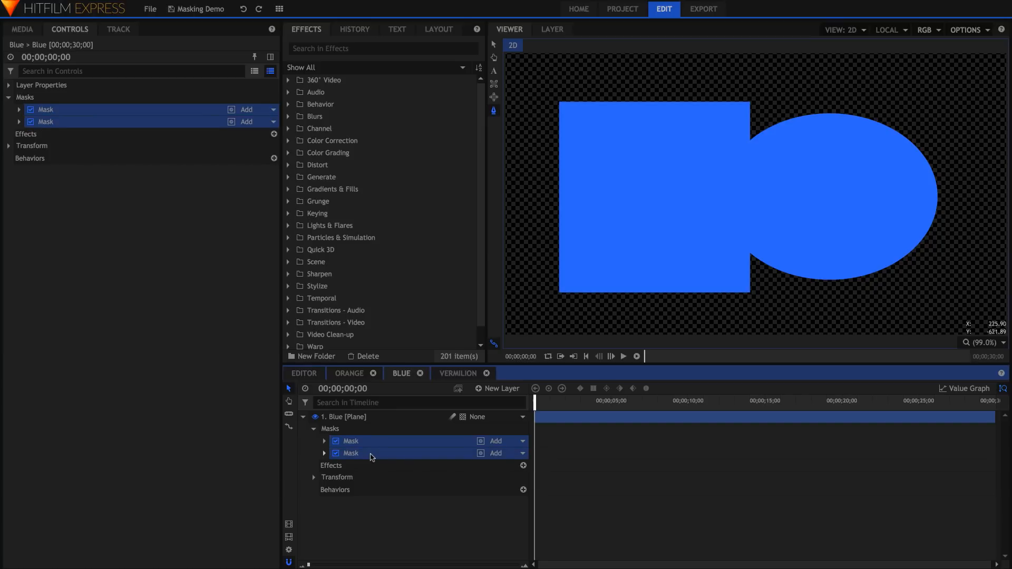
left_click(439, 469)
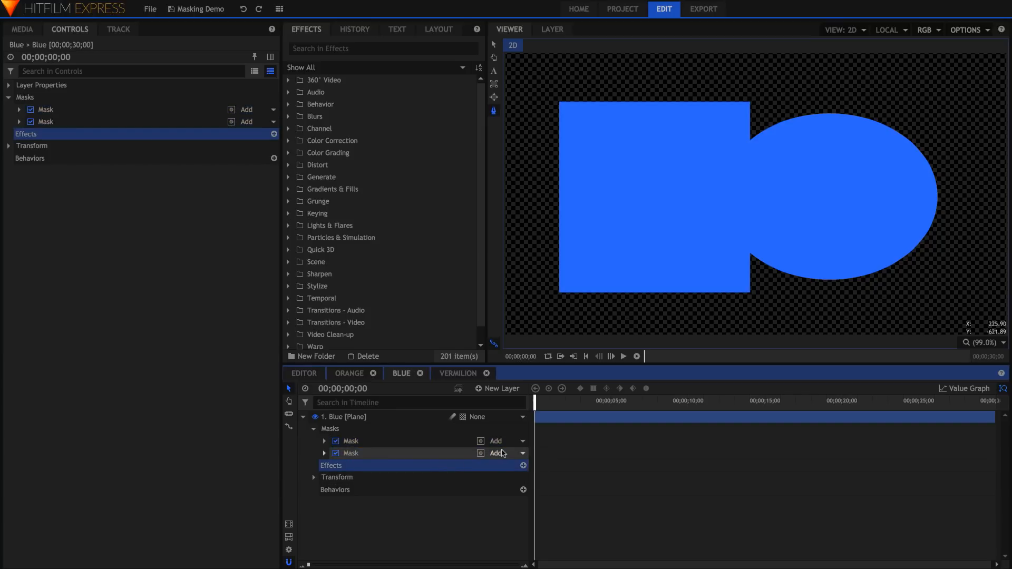
Try the Subtract blend mode on the blue plane's ellipse mask and display that mask's outline
left_click(503, 454)
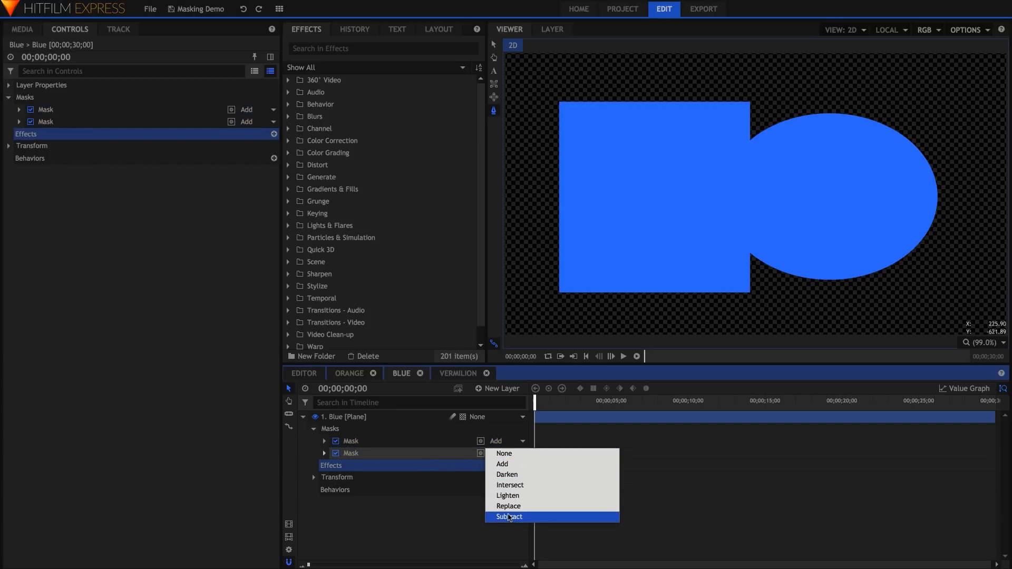
left_click(509, 517)
left_click(367, 458)
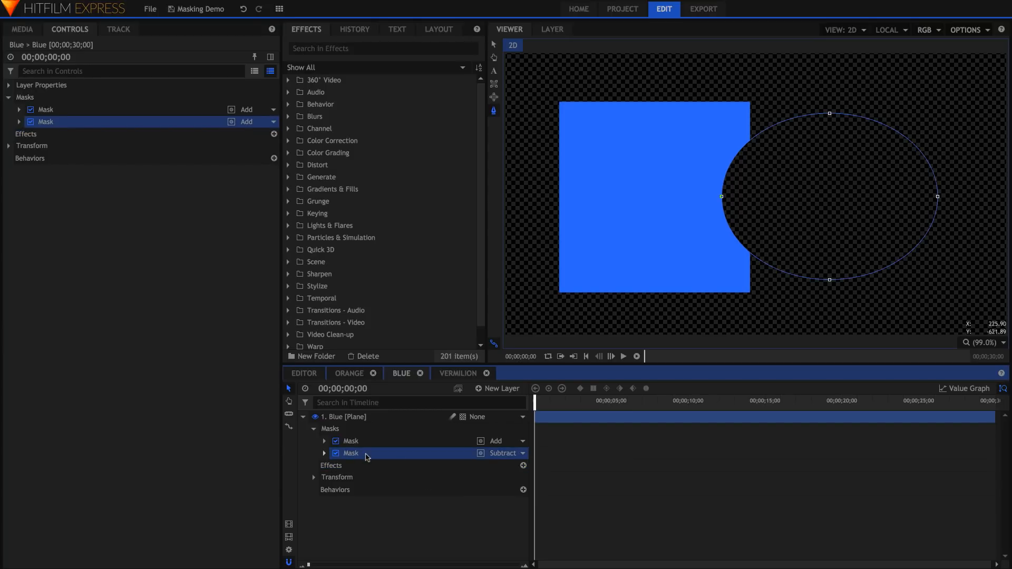
Try the Intersect blend mode on the ellipse mask and inspect it with both masks selected
left_click(522, 454)
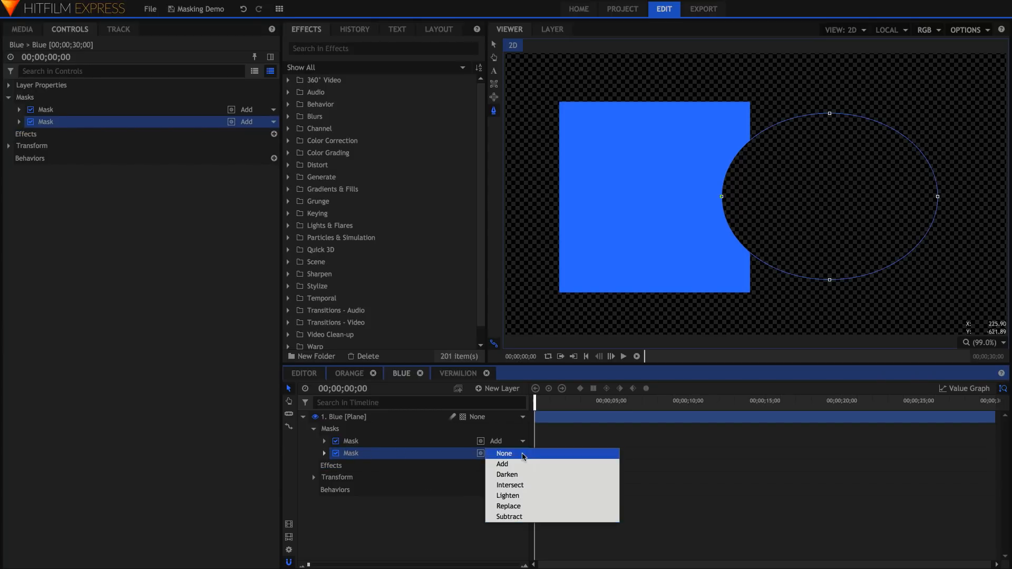
left_click(521, 484)
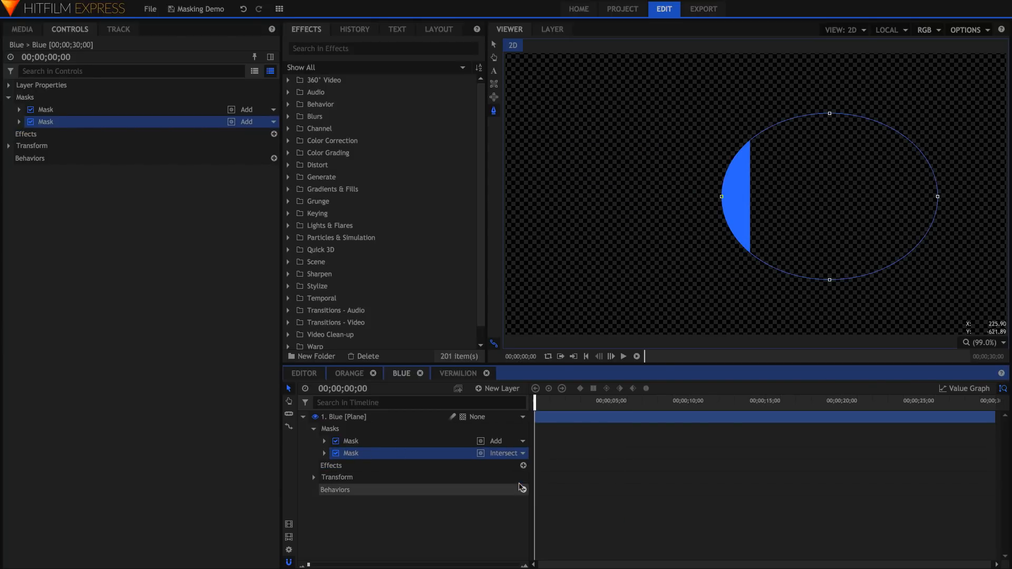
left_click(365, 442, "ctrl")
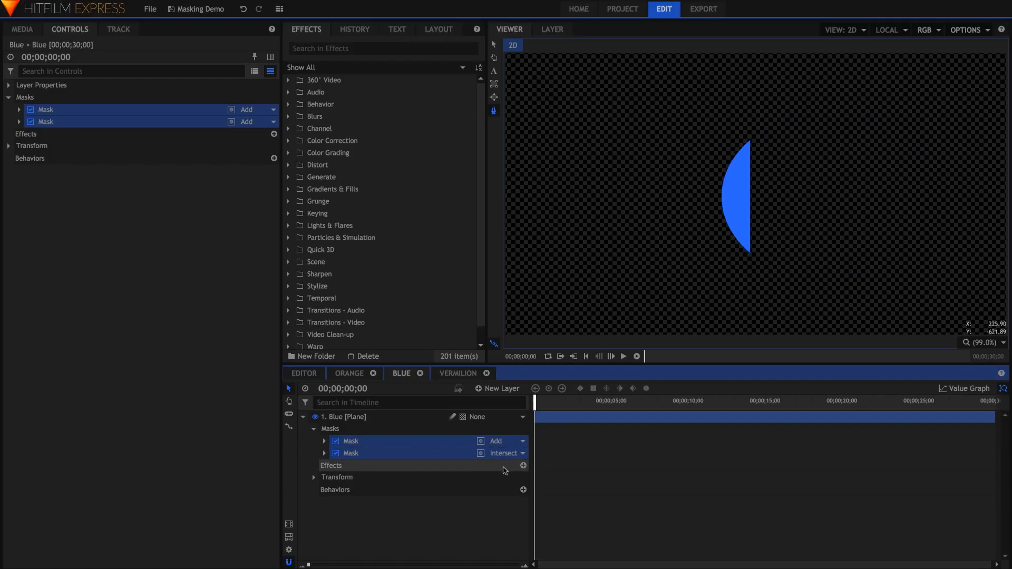
left_click(505, 470)
Try the Replace blend mode on the ellipse mask and select that mask
left_click(506, 453)
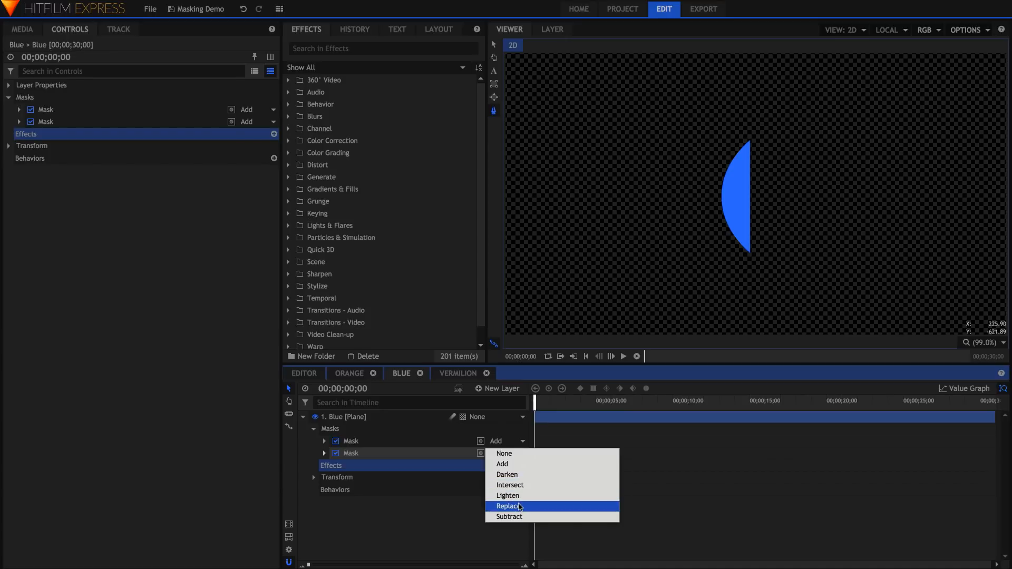
left_click(520, 507)
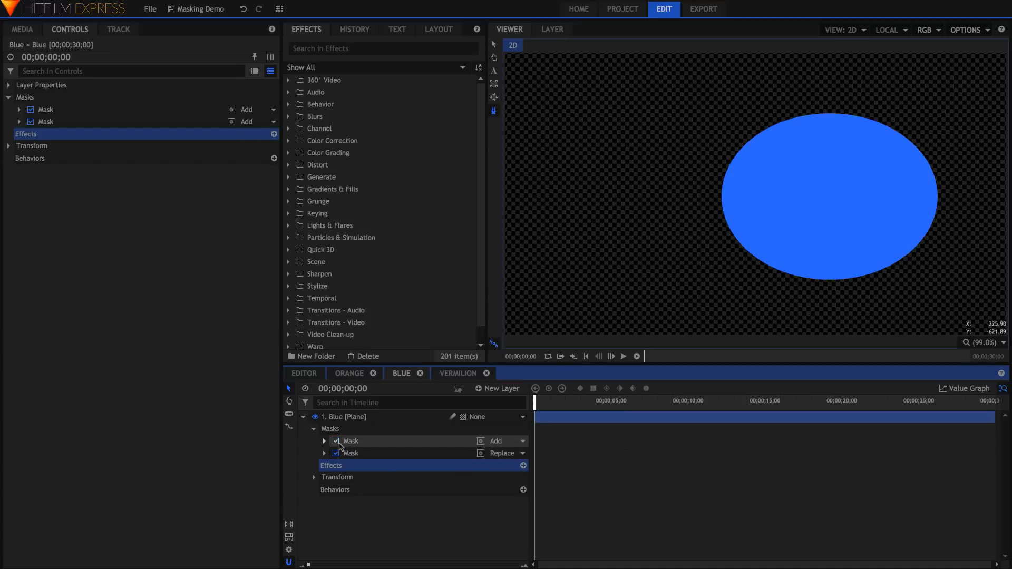
left_click(348, 453)
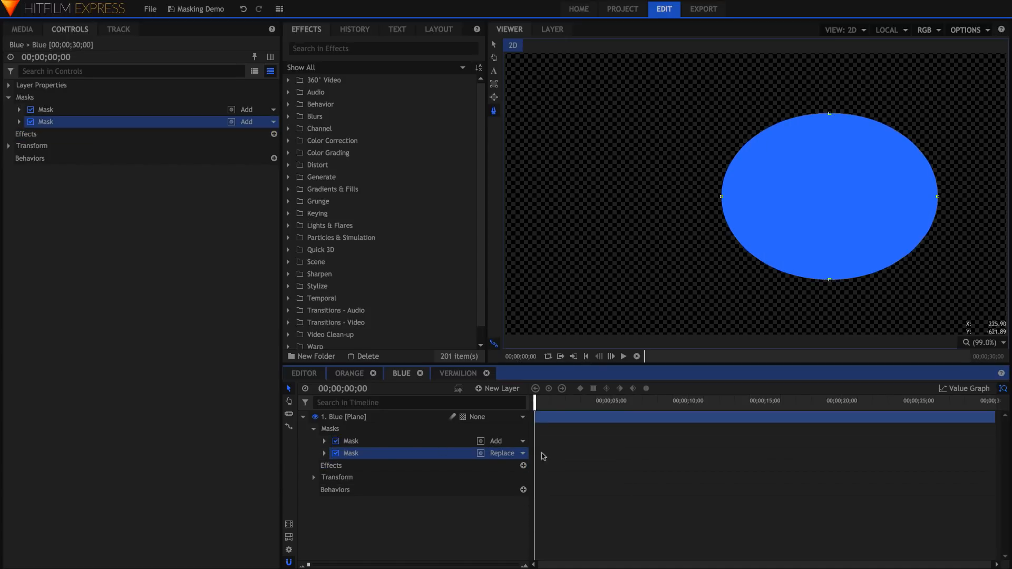
Look over the Darken and Lighten blend options for the ellipse mask, then return its mode to Add
left_click(523, 453)
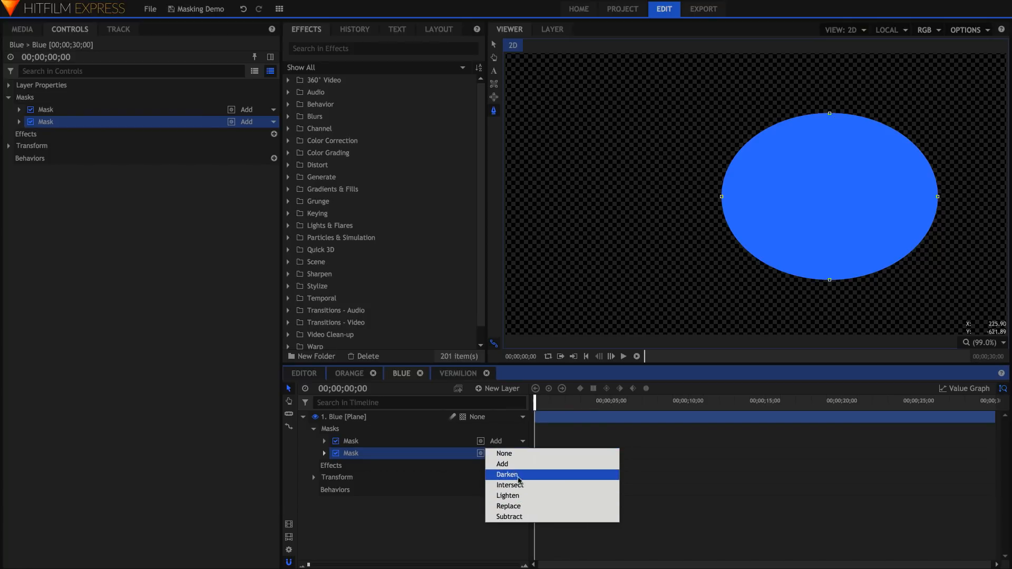
left_click(434, 507)
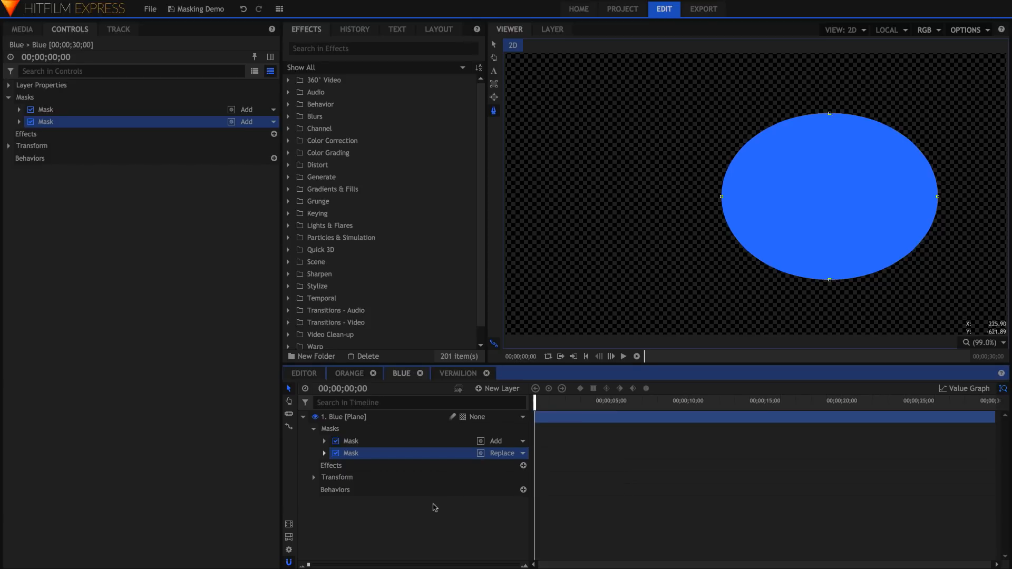
left_click(521, 453)
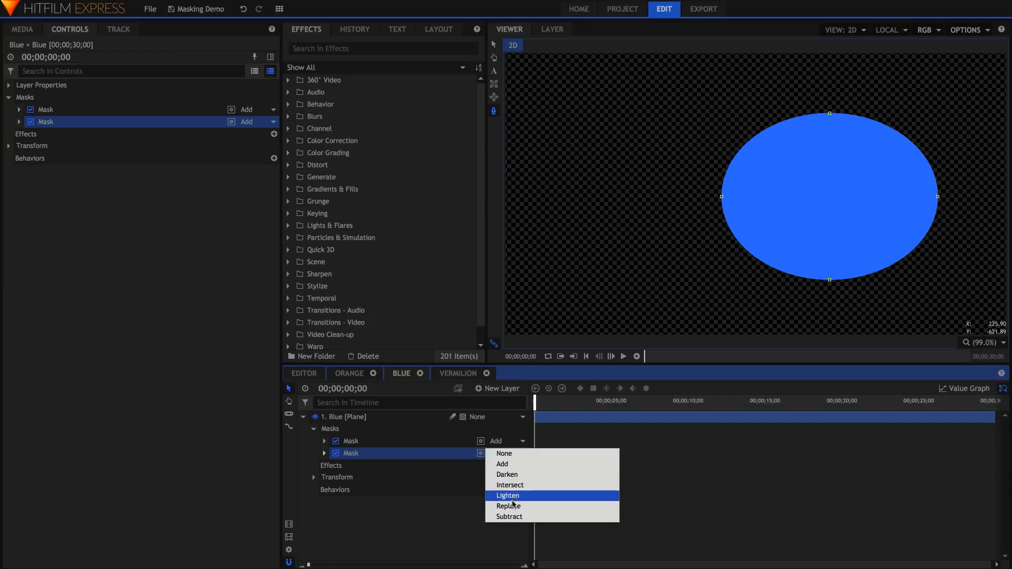
left_click(509, 467)
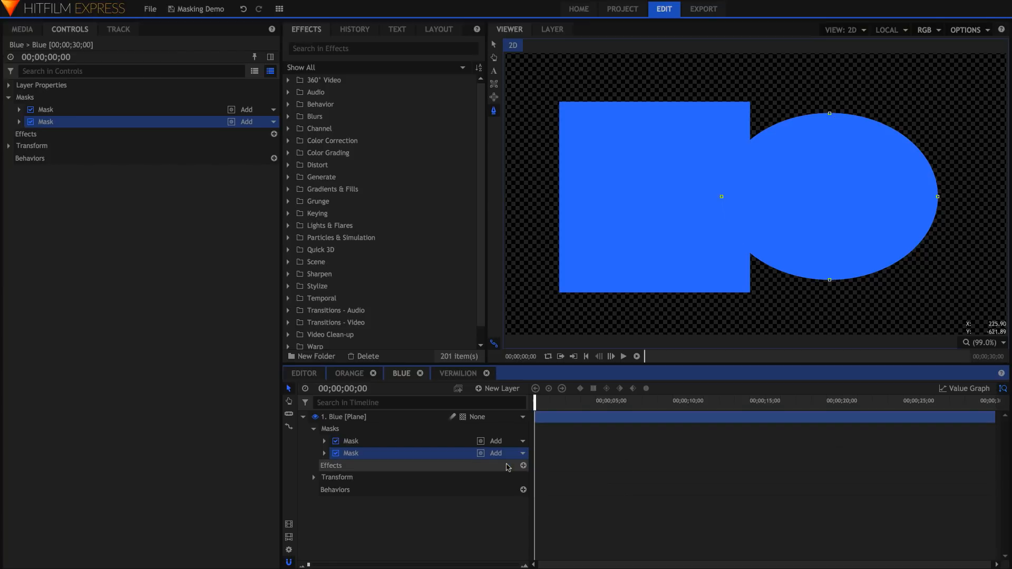
Open the Vermilion composition, reveal the plane's masks, and set Horizontal Mask's blend mode to Darken
left_click(460, 373)
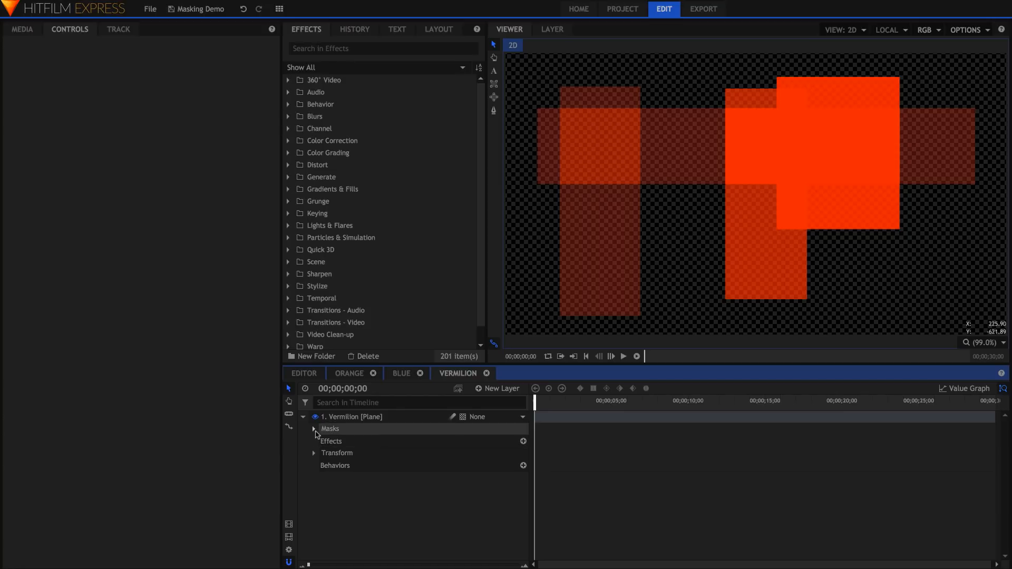
left_click(314, 429)
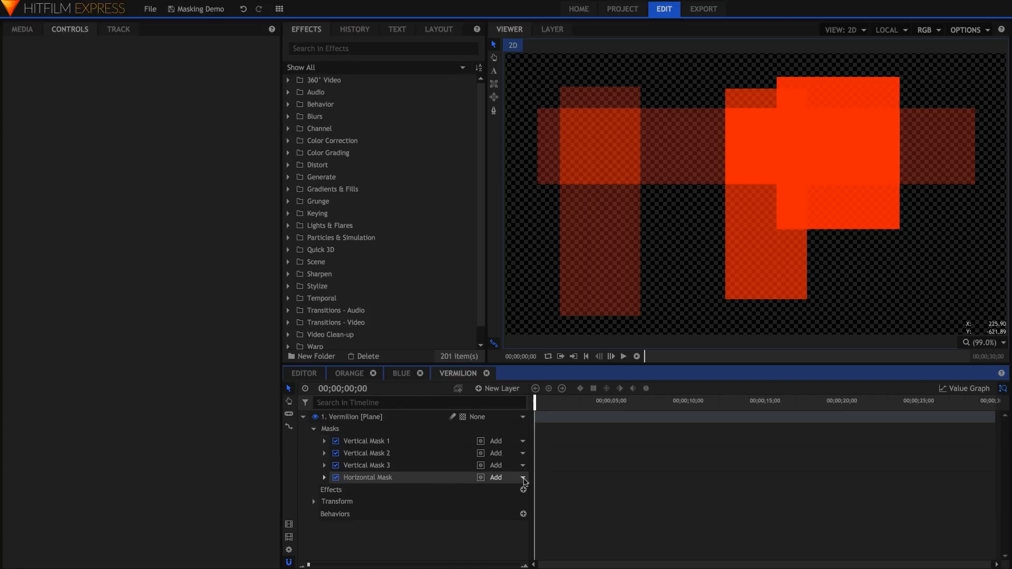
left_click(523, 478)
left_click(513, 499)
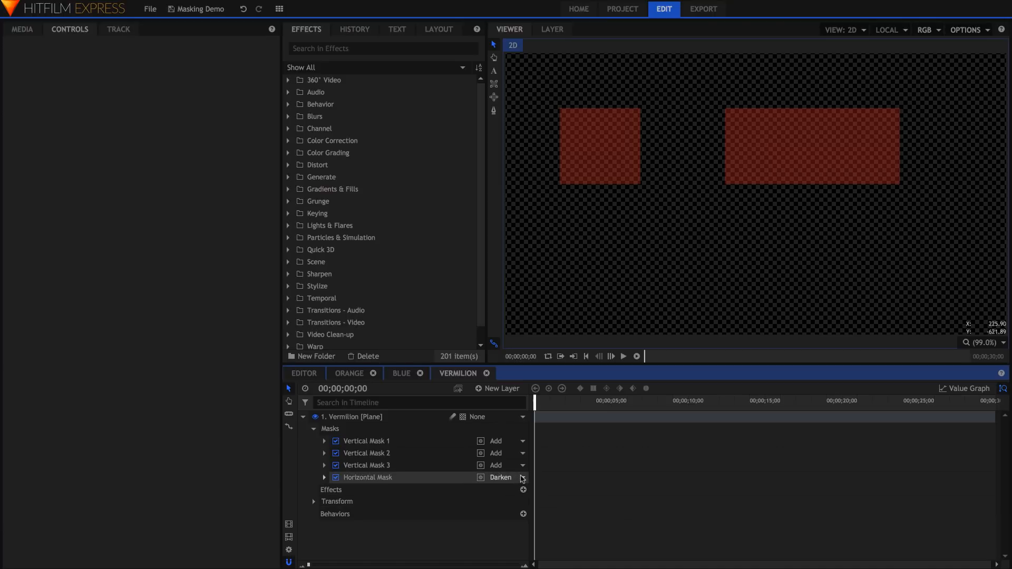
Try the Intersect blend mode on Horizontal Mask for comparison and return it to Darken
left_click(522, 478)
left_click(521, 509)
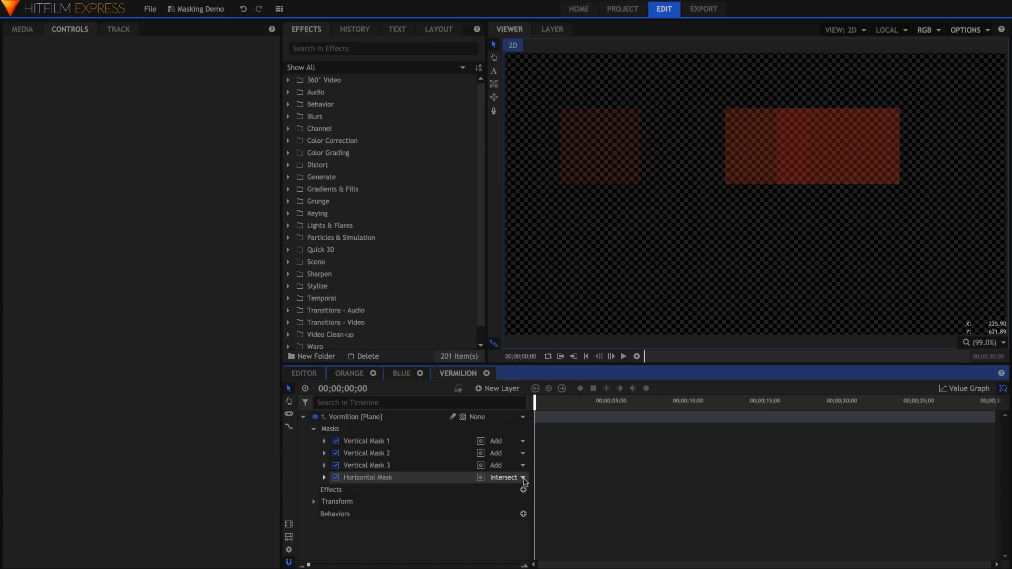
left_click(523, 479)
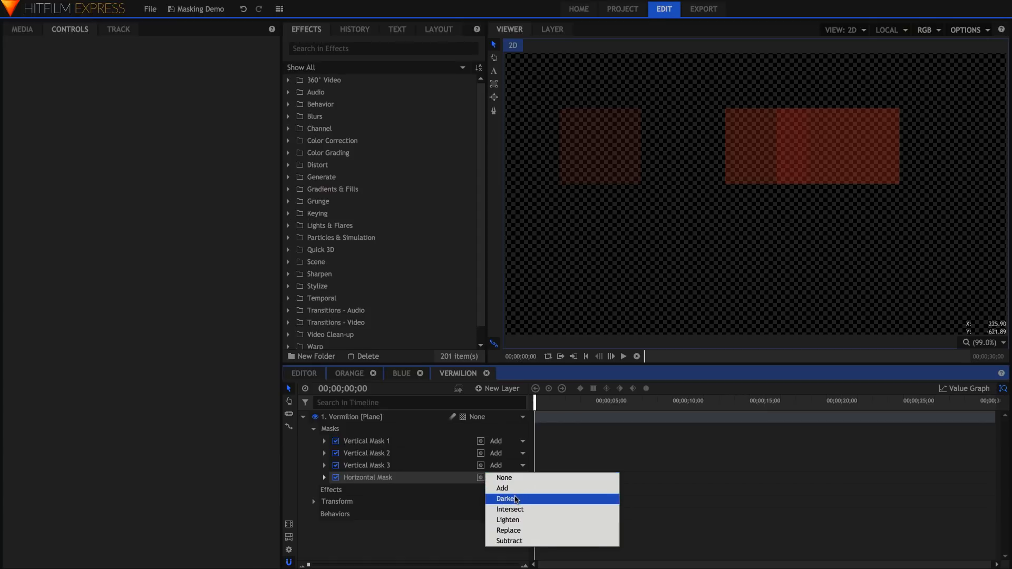
left_click(516, 499)
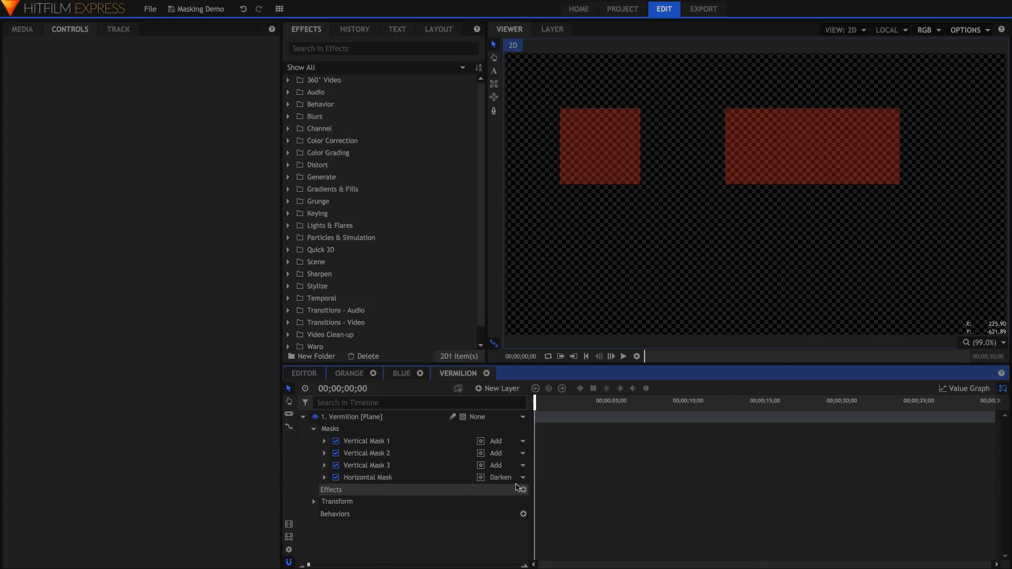
Compare the Lighten and Add blend modes on Horizontal Mask, finishing on Lighten
left_click(523, 477)
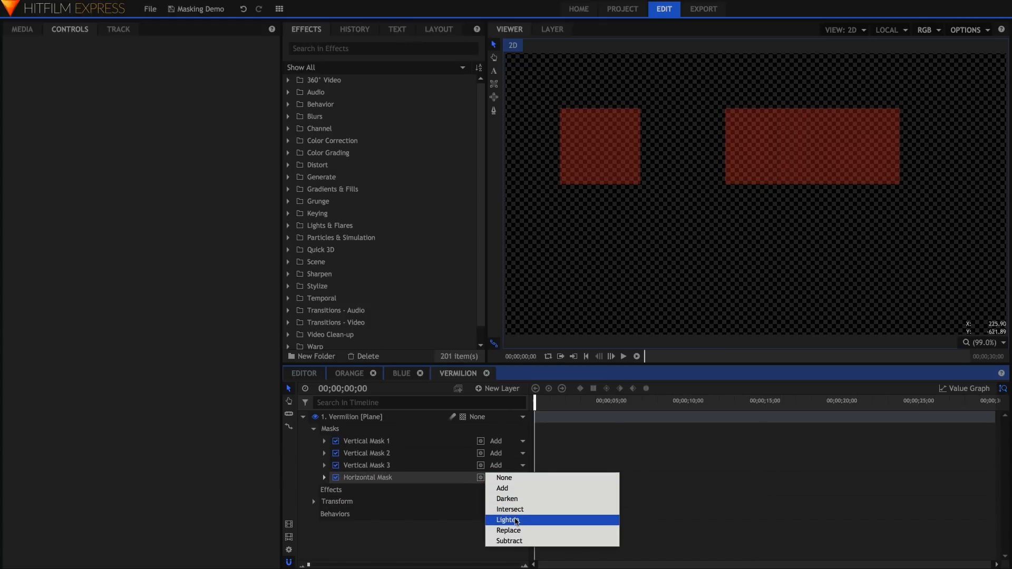
left_click(516, 521)
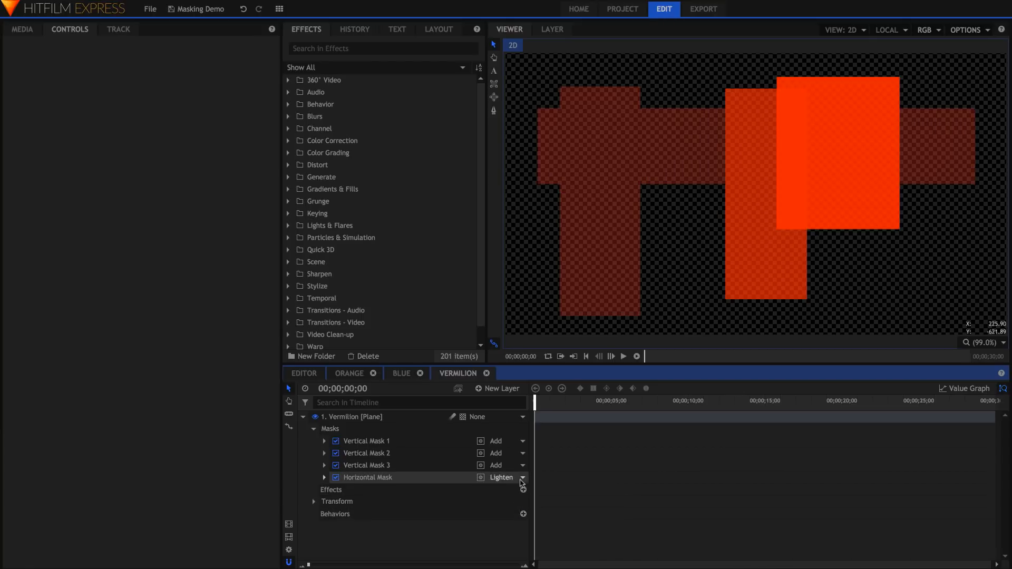
left_click(521, 481)
left_click(512, 489)
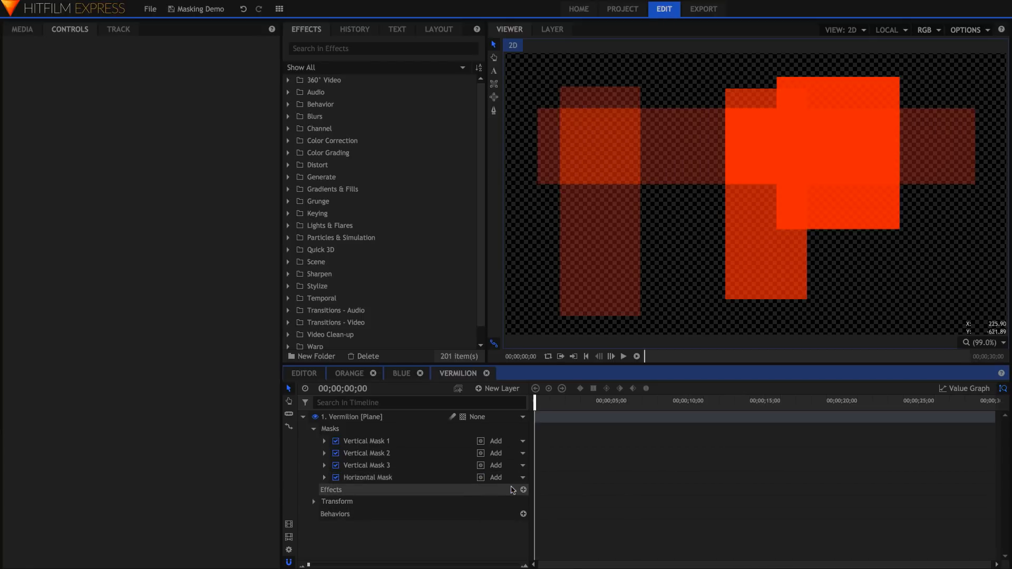
left_click(515, 478)
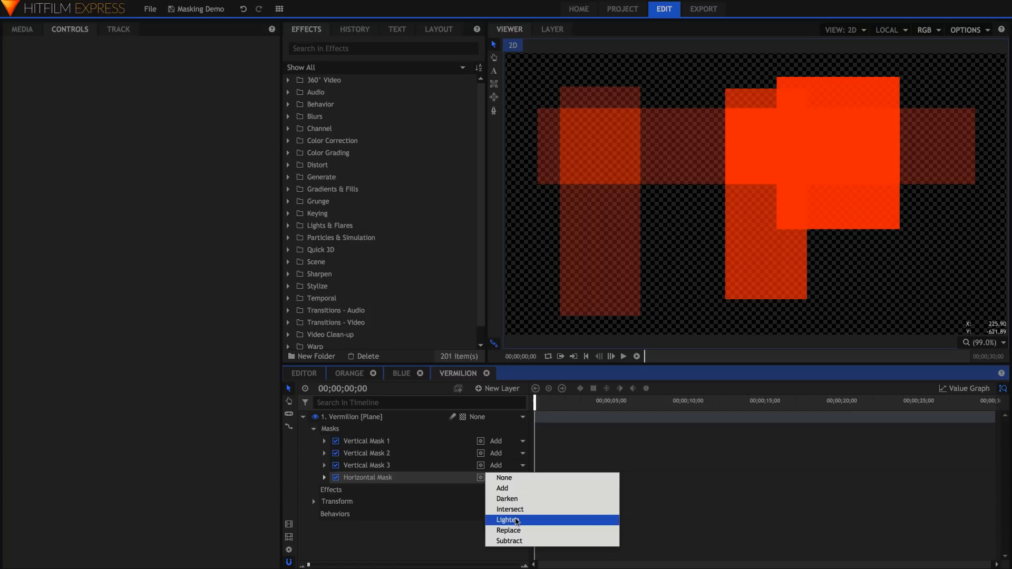
left_click(516, 520)
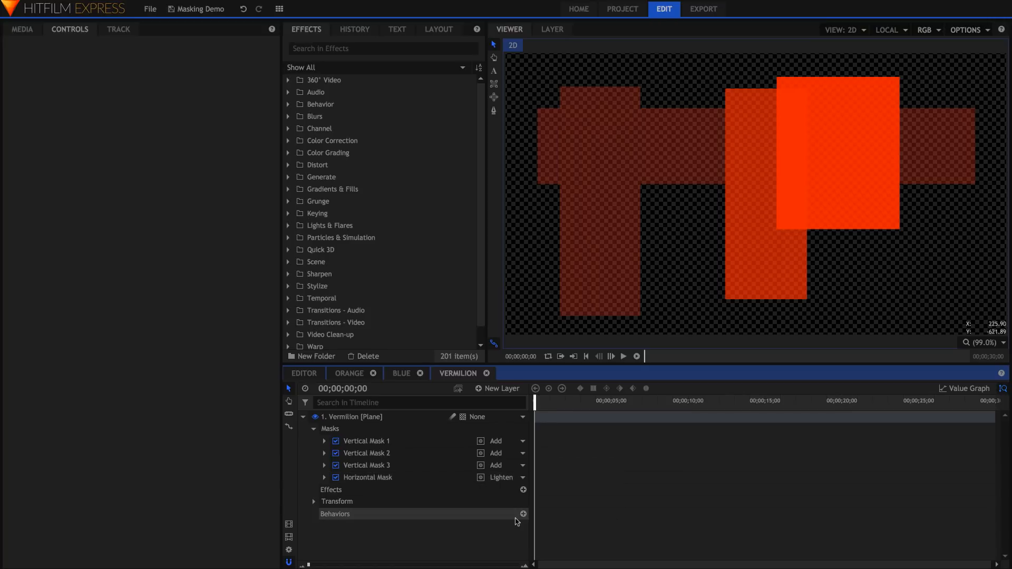